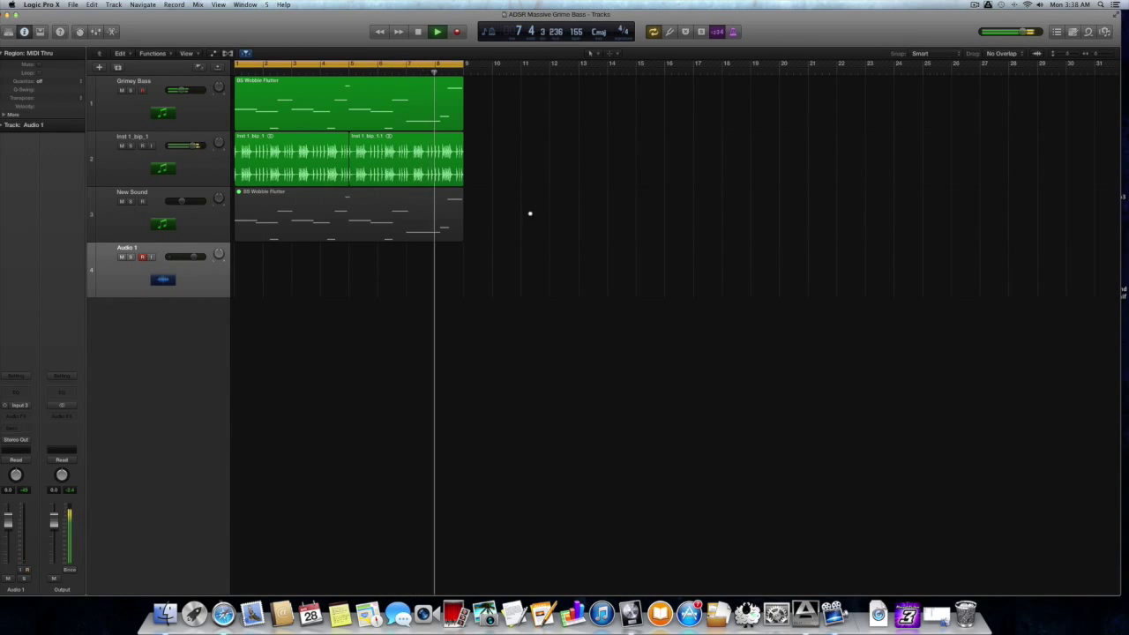
# Step: Solo the Grimey Bass track to hear it alone, unsolo it, and stop playback back at the start
pyautogui.click(131, 90)
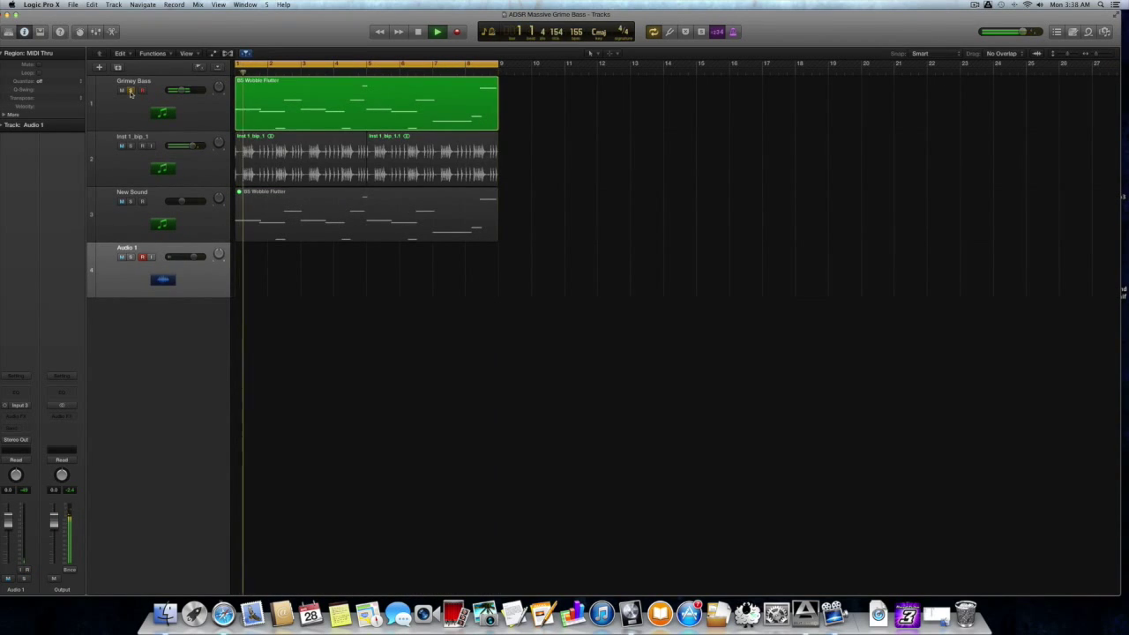
pyautogui.press('super+Down')
pyautogui.press('super+Right')
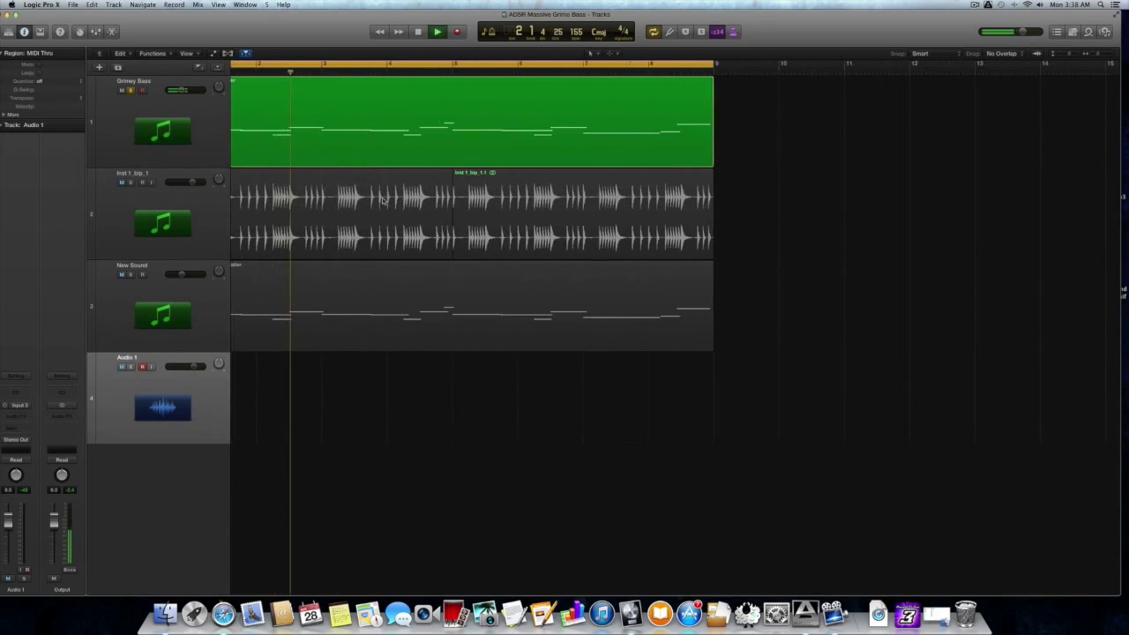
pyautogui.click(130, 90)
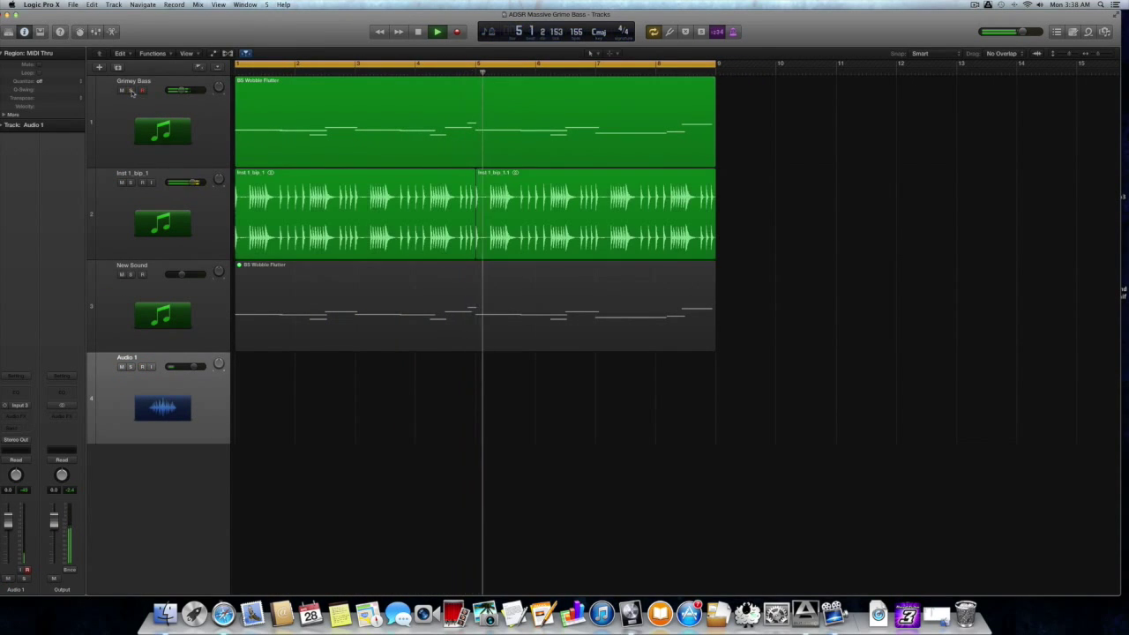
pyautogui.press('super+Left')
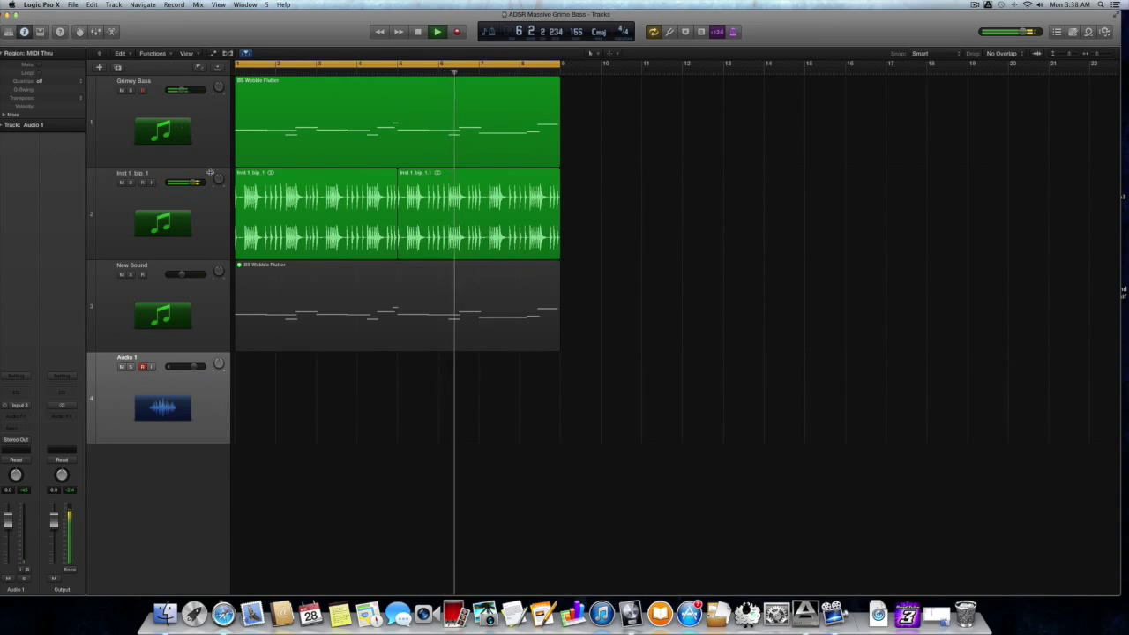
pyautogui.click(209, 124)
pyautogui.press('space')
pyautogui.press('Return')
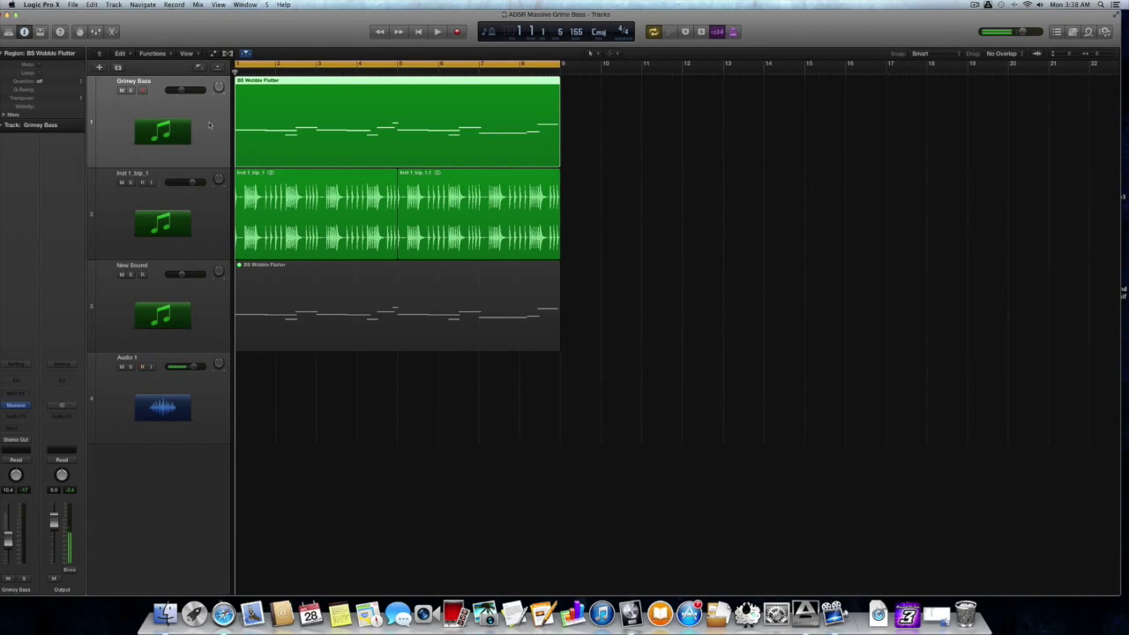
# Step: Make the New Sound track active and mute the Grimey Bass track
pyautogui.moveTo(667, 187); pyautogui.dragTo(517, 222)
pyautogui.press('super+Left')
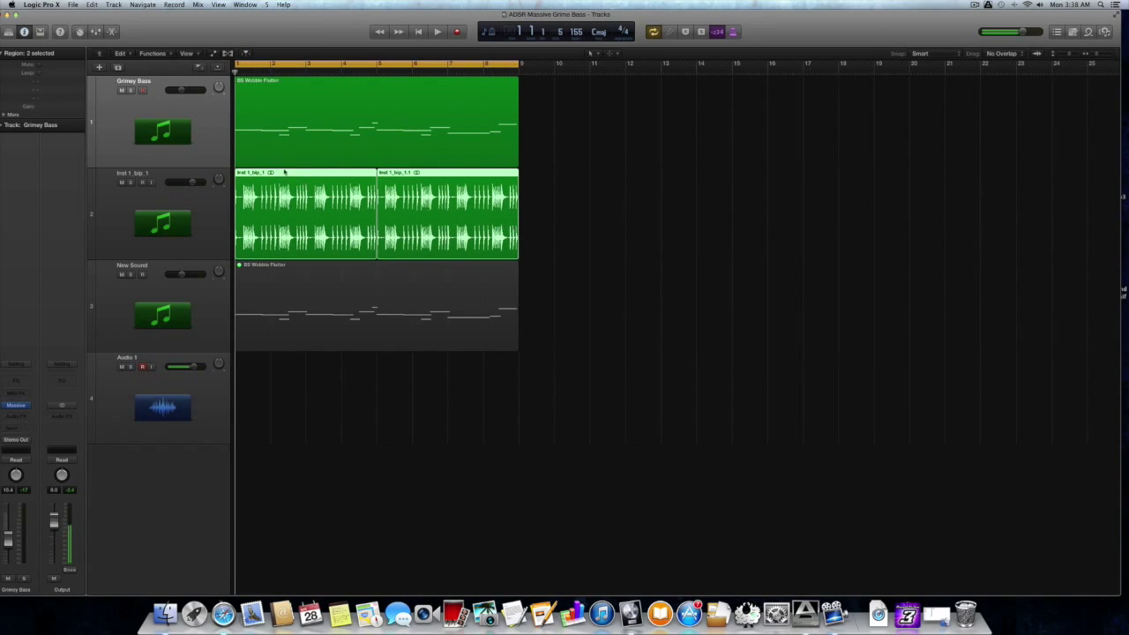
pyautogui.click(215, 286)
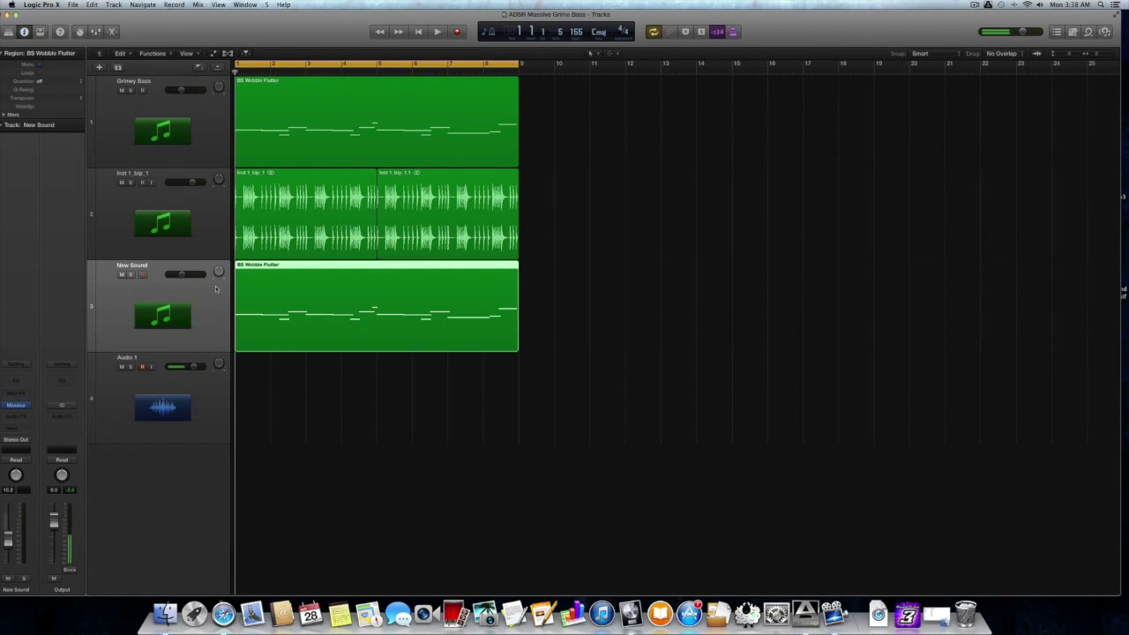
pyautogui.click(123, 90)
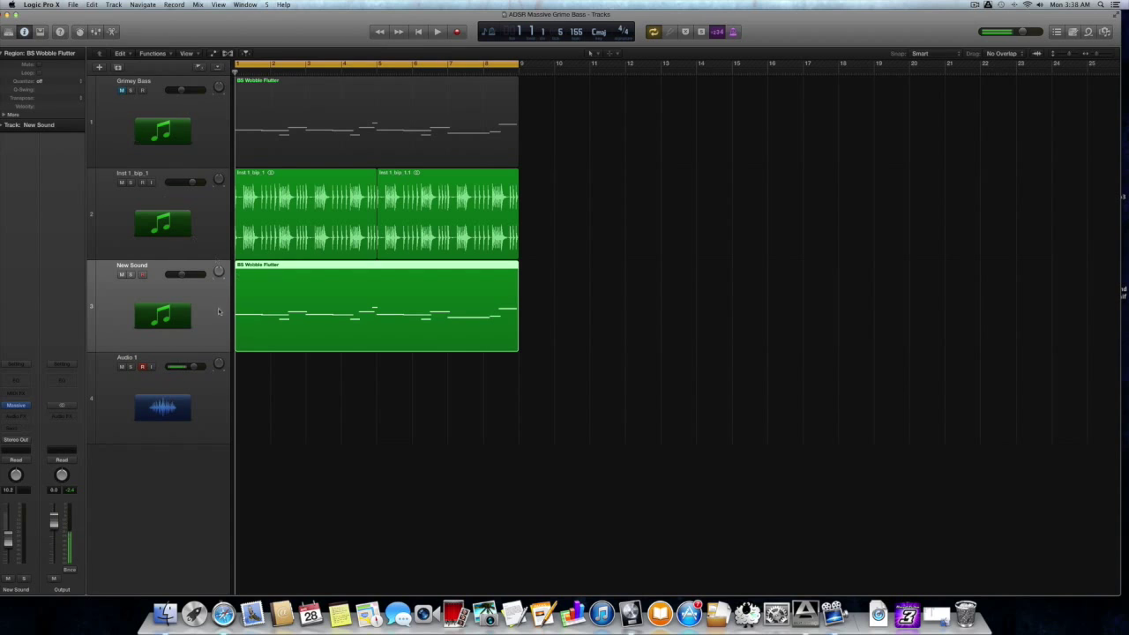
# Step: Open the New Sound track's Massive synth, place its window clear of the regions, and audition the initial patch
pyautogui.click(14, 406)
pyautogui.press('space')
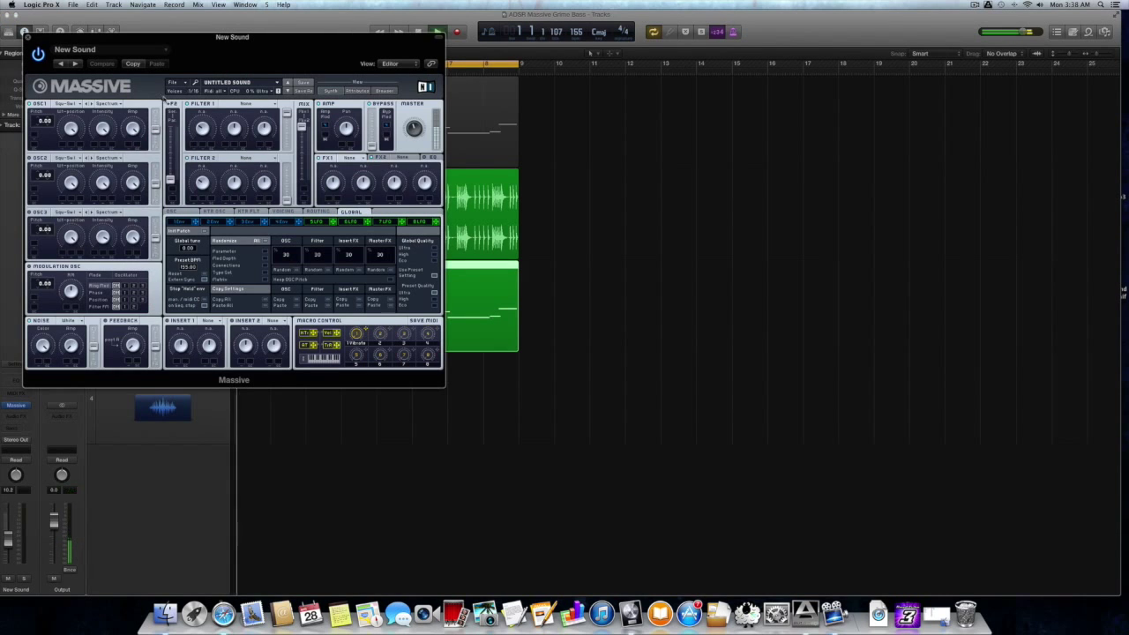
pyautogui.moveTo(79, 53); pyautogui.dragTo(612, 85)
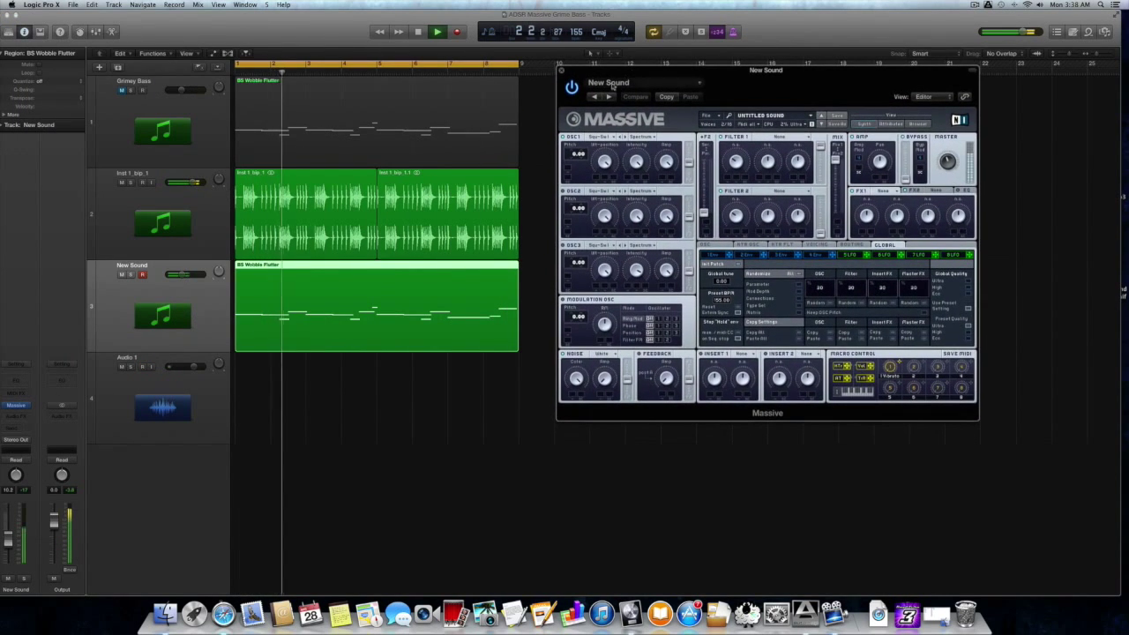
pyautogui.press('space')
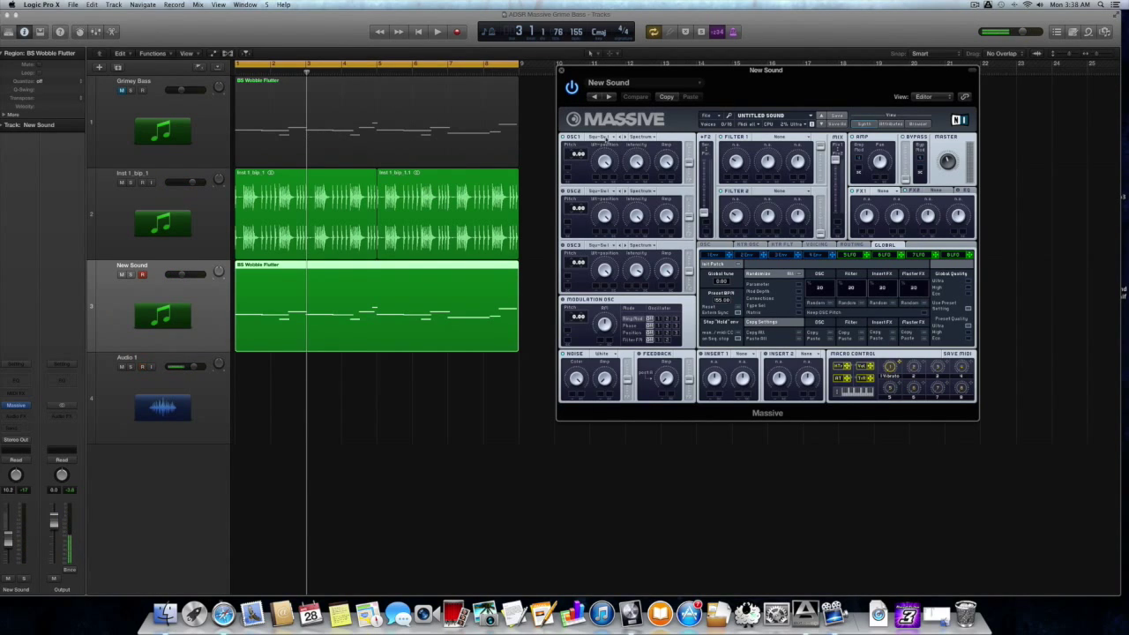
# Step: Set oscillator 1 to the Vulgar wavetable with a pitch of -12.00
pyautogui.click(605, 138)
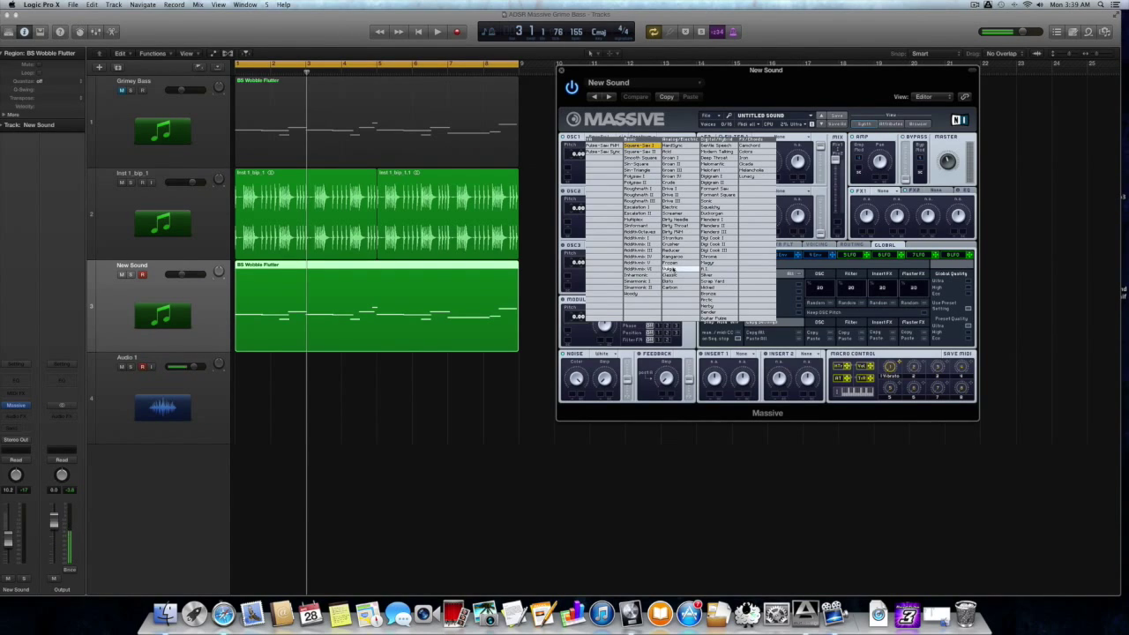
pyautogui.click(672, 268)
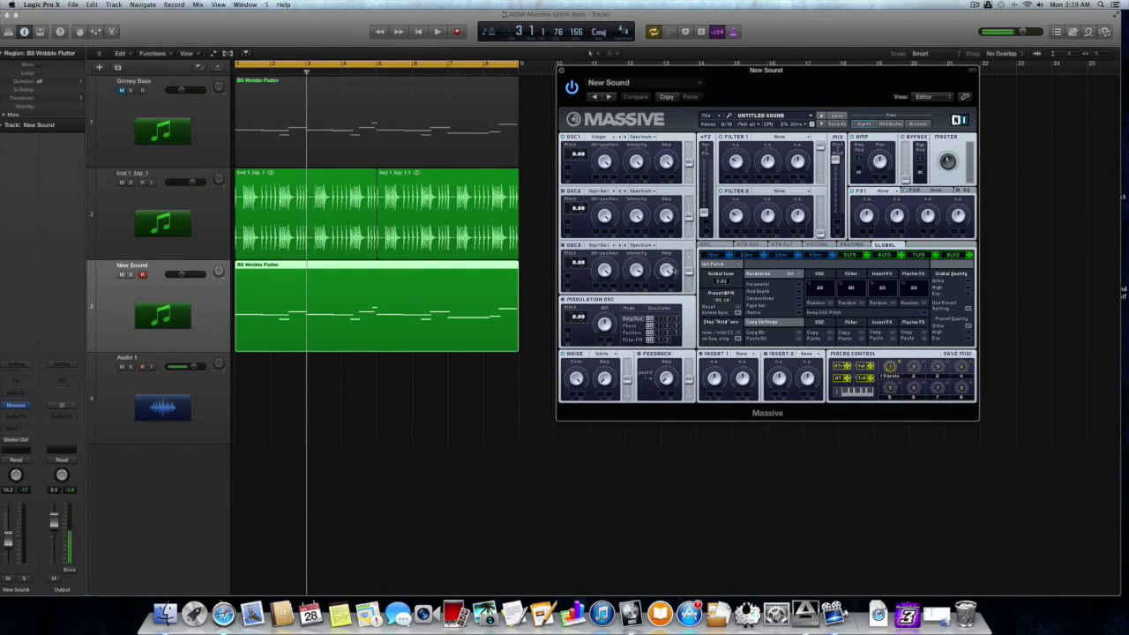
pyautogui.moveTo(571, 156); pyautogui.dragTo(571, 165)
# Step: Set oscillator 1's wavetable mode to Bend -/+ and audition the New Sound region in solo
pyautogui.click(635, 137)
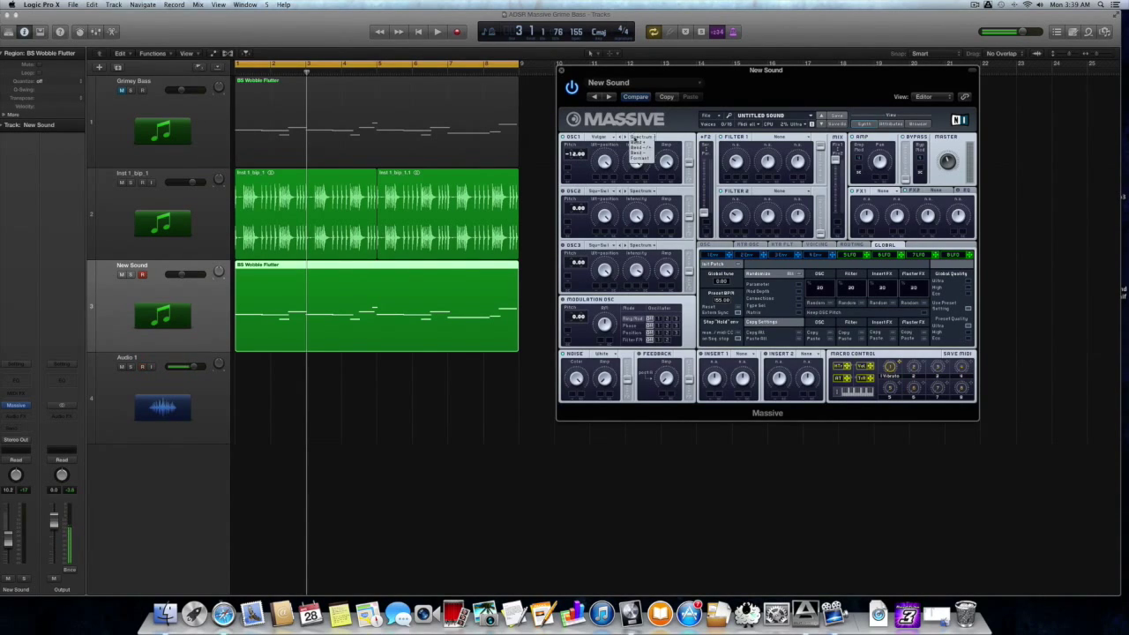
pyautogui.click(641, 150)
pyautogui.press('space')
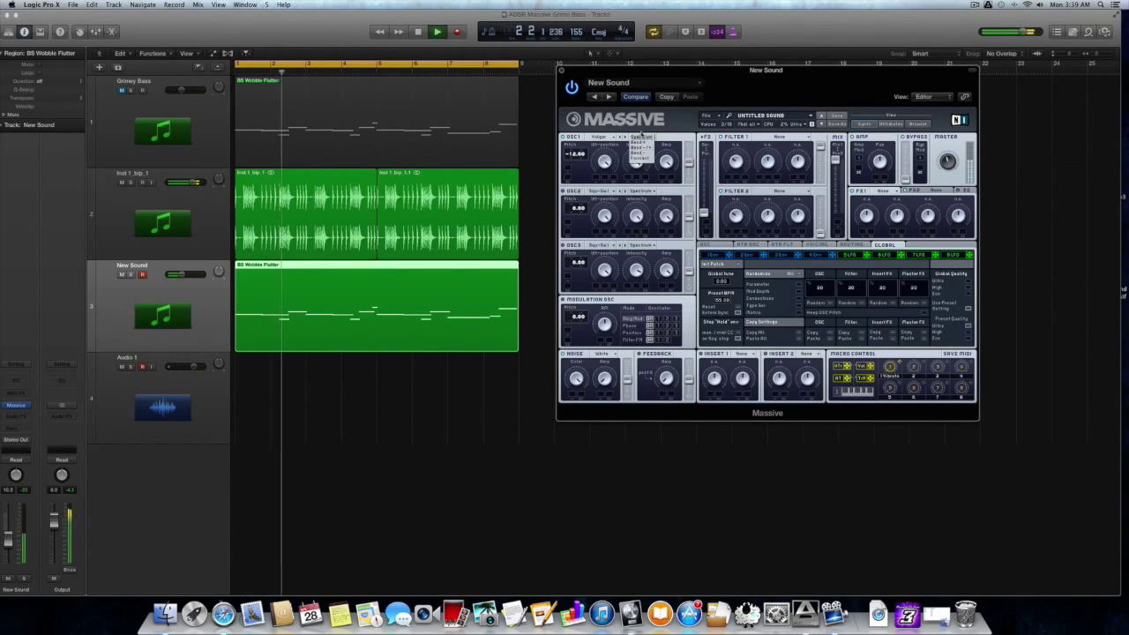
pyautogui.click(637, 138)
pyautogui.press('space')
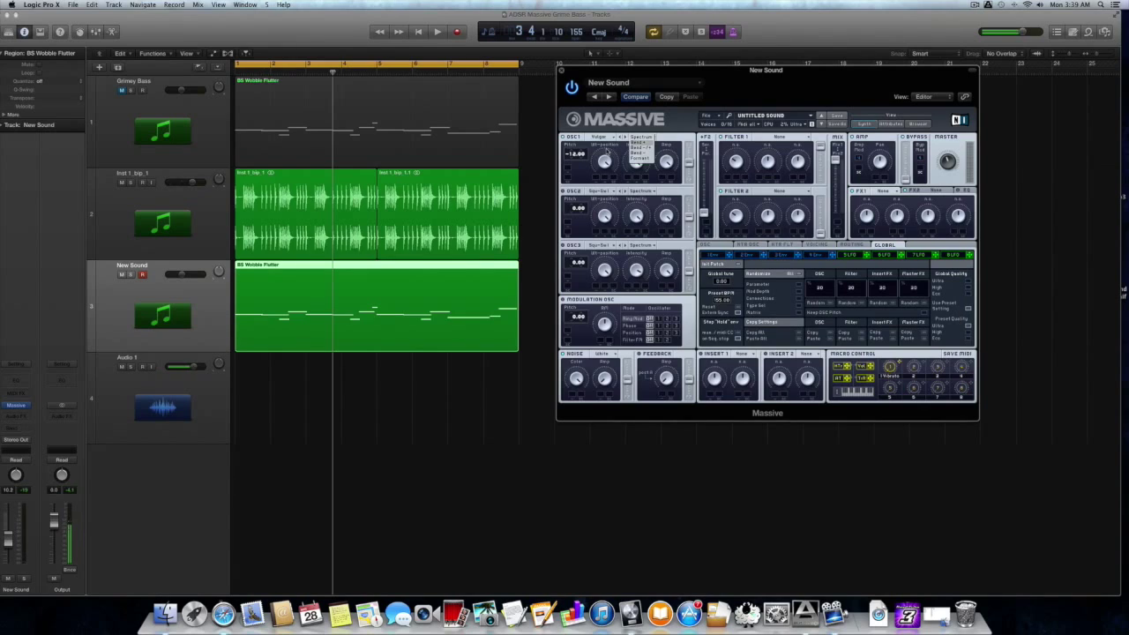
pyautogui.hotkey('ctrl', 's')
pyautogui.press('space')
pyautogui.click(648, 152)
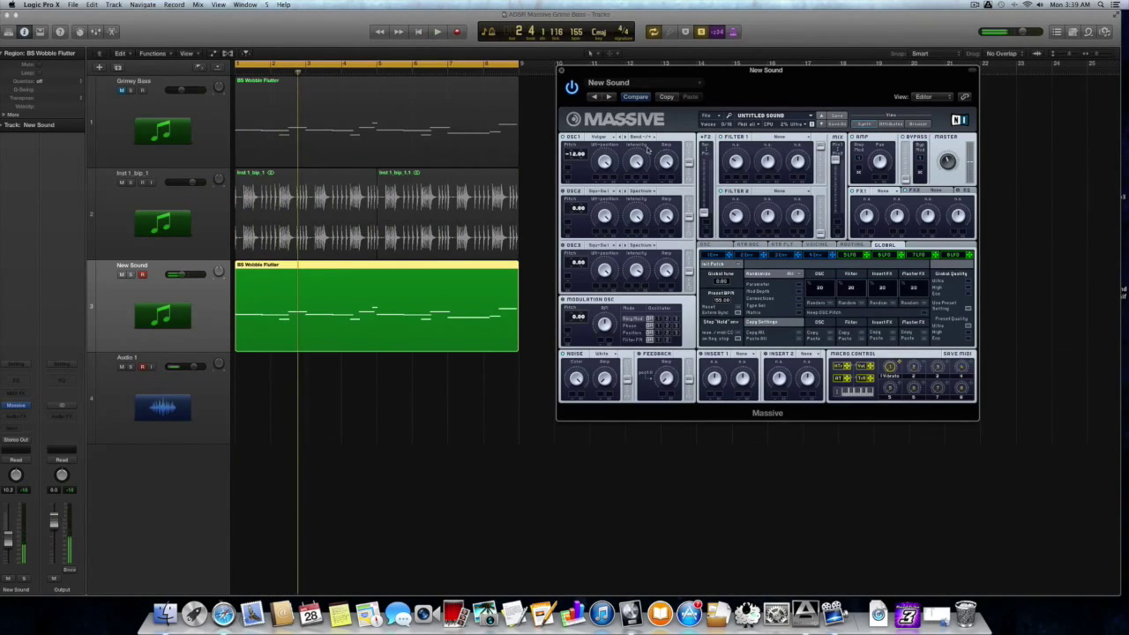
pyautogui.hotkey('ctrl', 's')
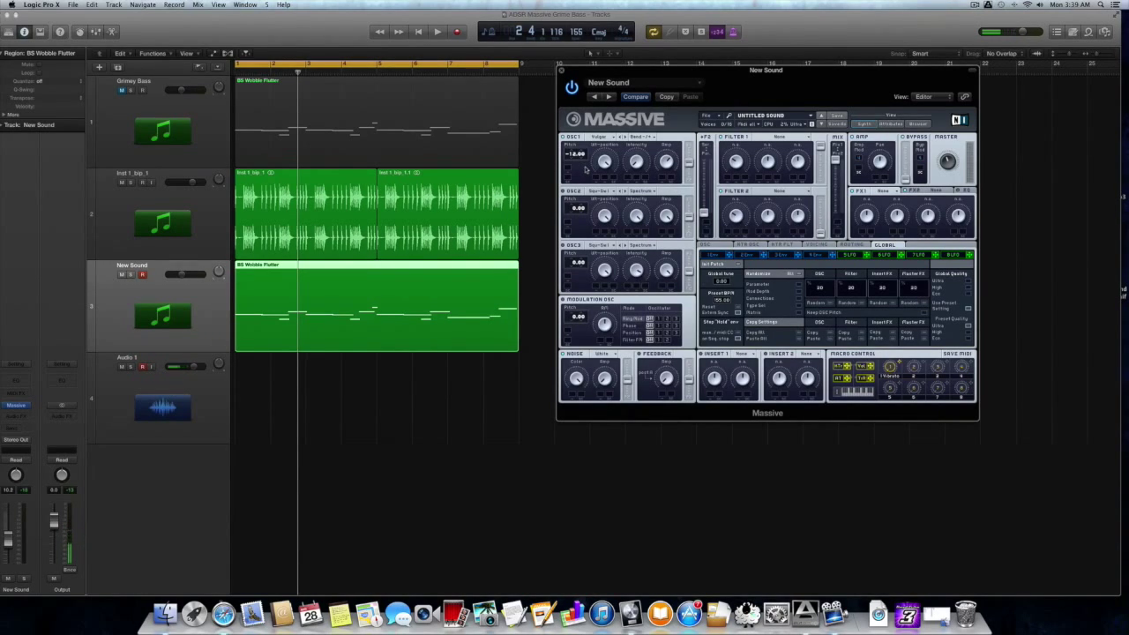
# Step: Raise the New Sound track's volume to -3.8 dB during playback
pyautogui.press('space')
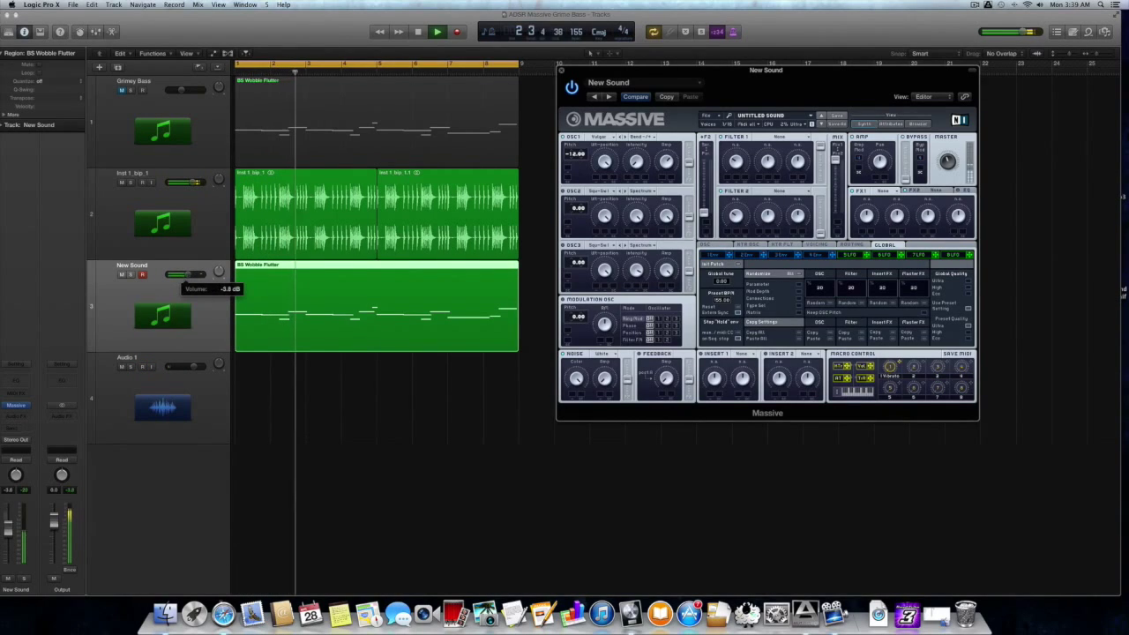
pyautogui.click(178, 284)
pyautogui.press('space')
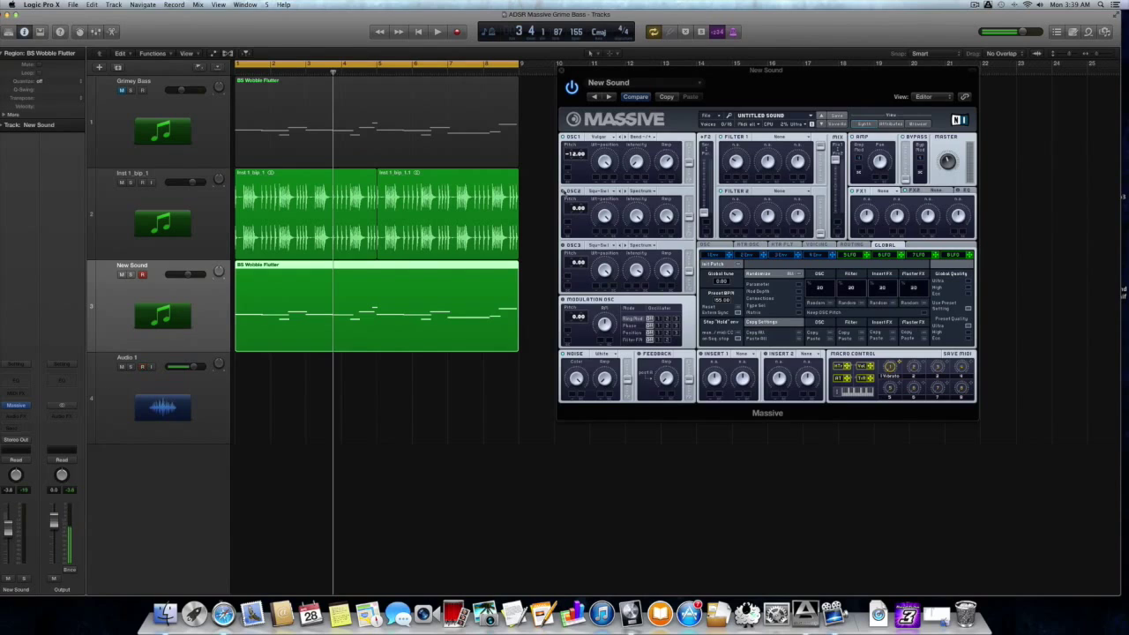
# Step: Enable oscillator 2 with the Pulse-Saw PWM wavetable, set its pitch to -24.00, and audition the result
pyautogui.click(562, 191)
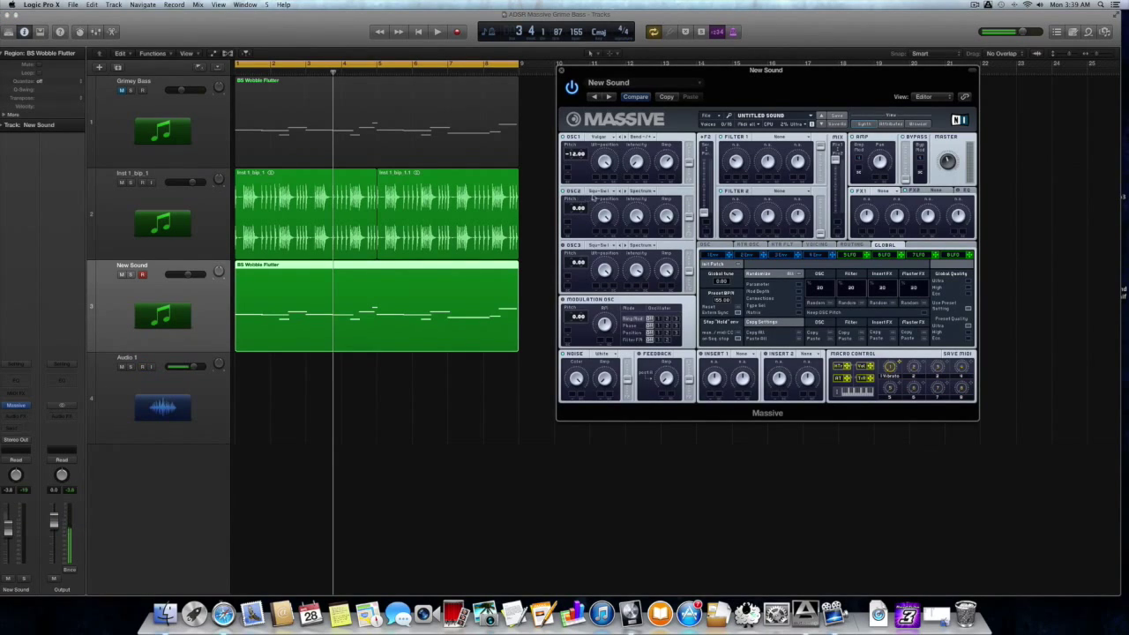
pyautogui.click(594, 195)
pyautogui.click(605, 204)
pyautogui.press('F2')
pyautogui.press('F2')
pyautogui.moveTo(574, 212); pyautogui.dragTo(575, 234)
pyautogui.press('space')
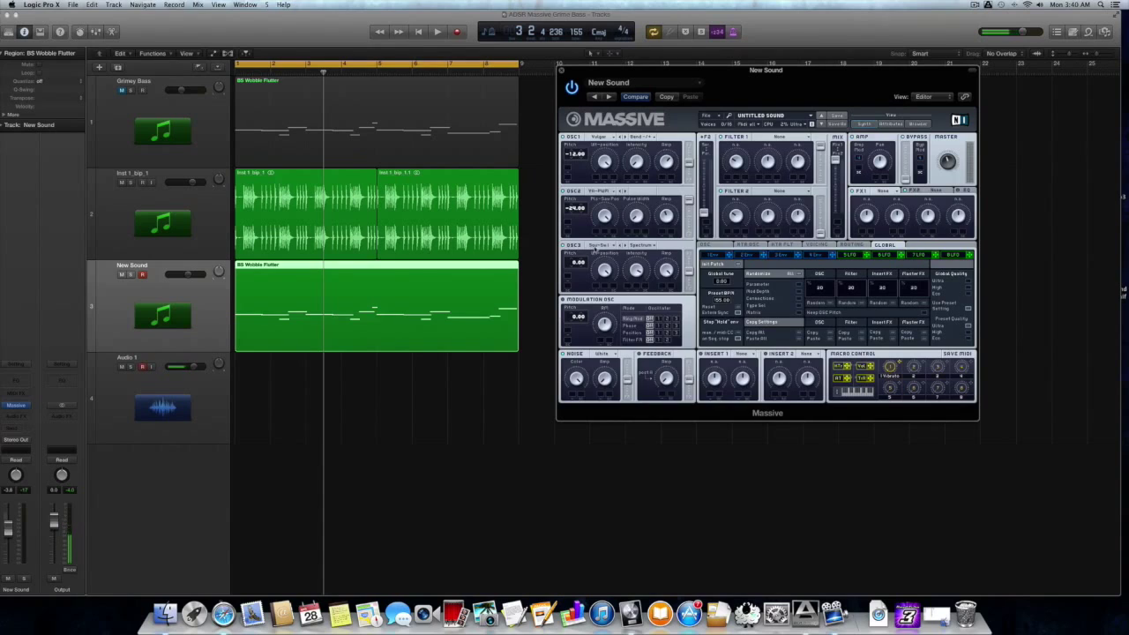
# Step: Set oscillator 3 to the Pulse-Saw PWM wavetable with a pitch of -12.00 and audition the layered sound
pyautogui.click(584, 247)
pyautogui.click(612, 232)
pyautogui.moveTo(579, 263); pyautogui.dragTo(573, 274)
pyautogui.press('space')
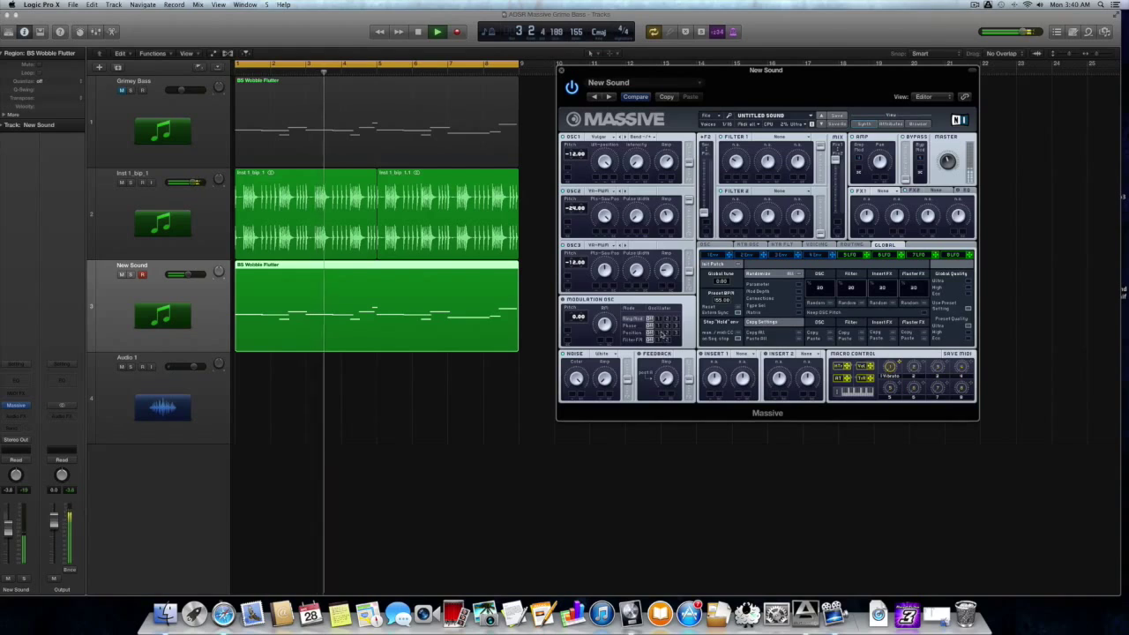
pyautogui.press('space')
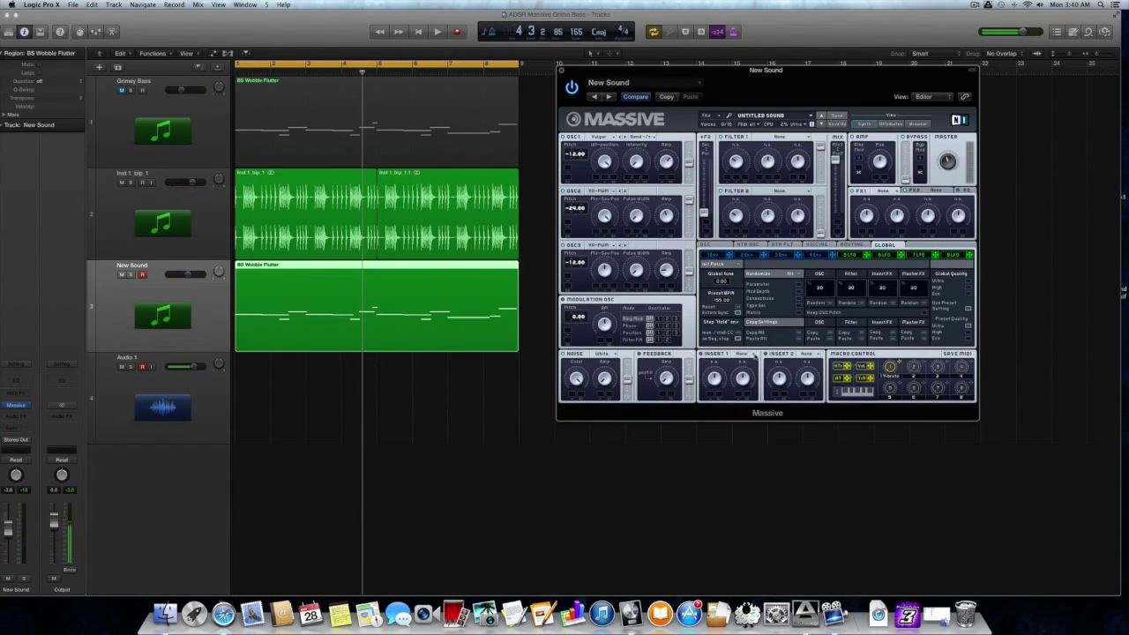
# Step: Check the routing and oscillator settings, load a Bitcrusher into Insert 1, and audition it
pyautogui.click(854, 245)
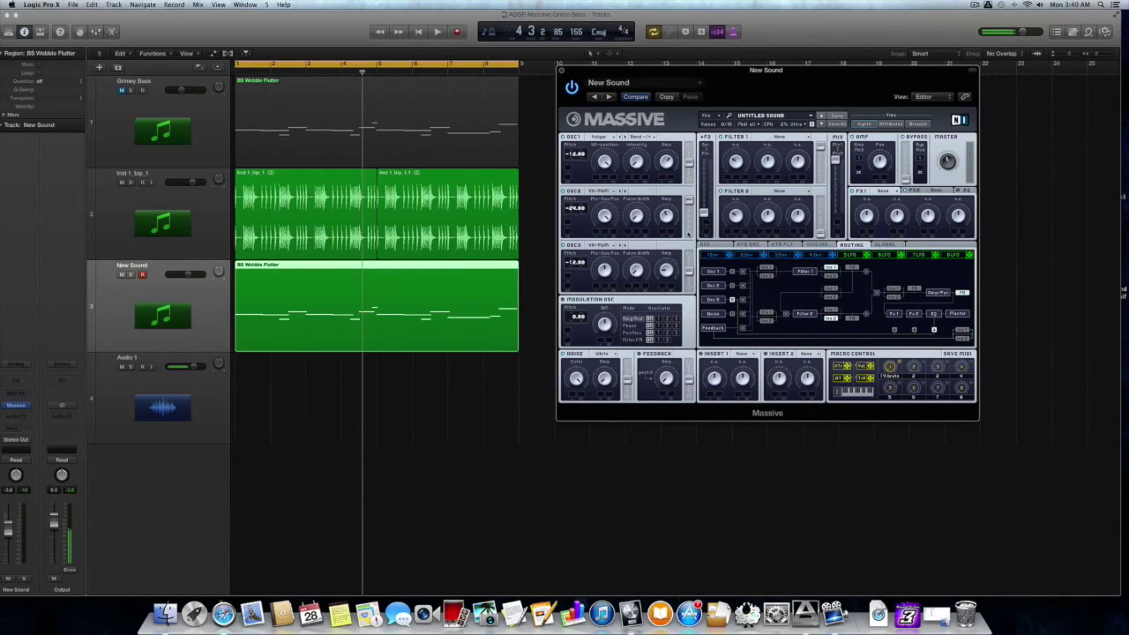
pyautogui.click(725, 245)
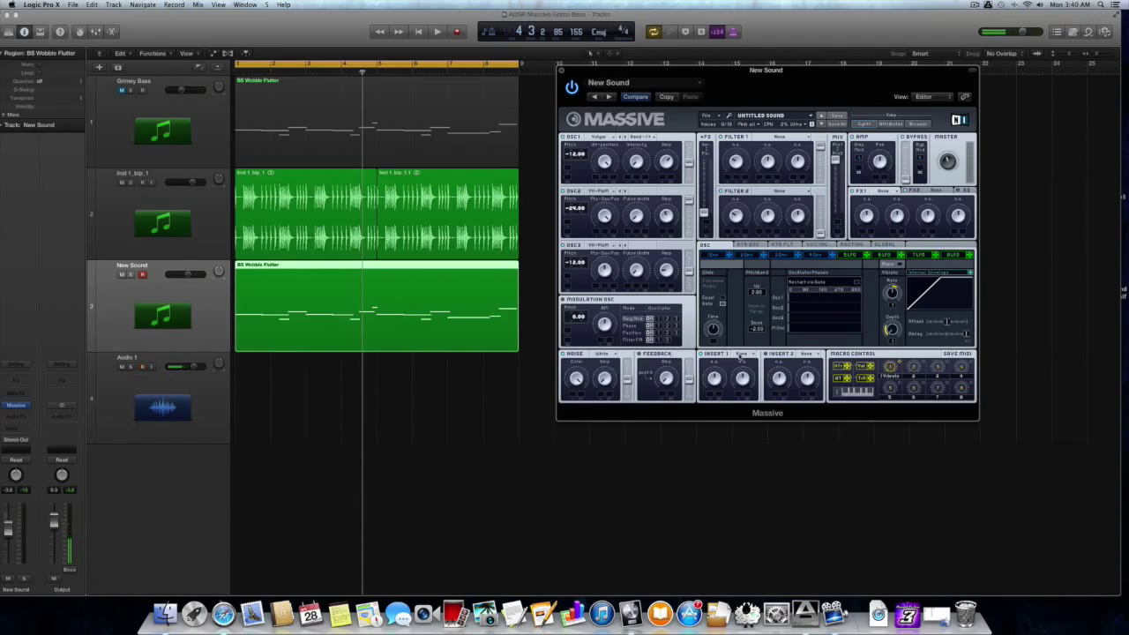
pyautogui.click(739, 354)
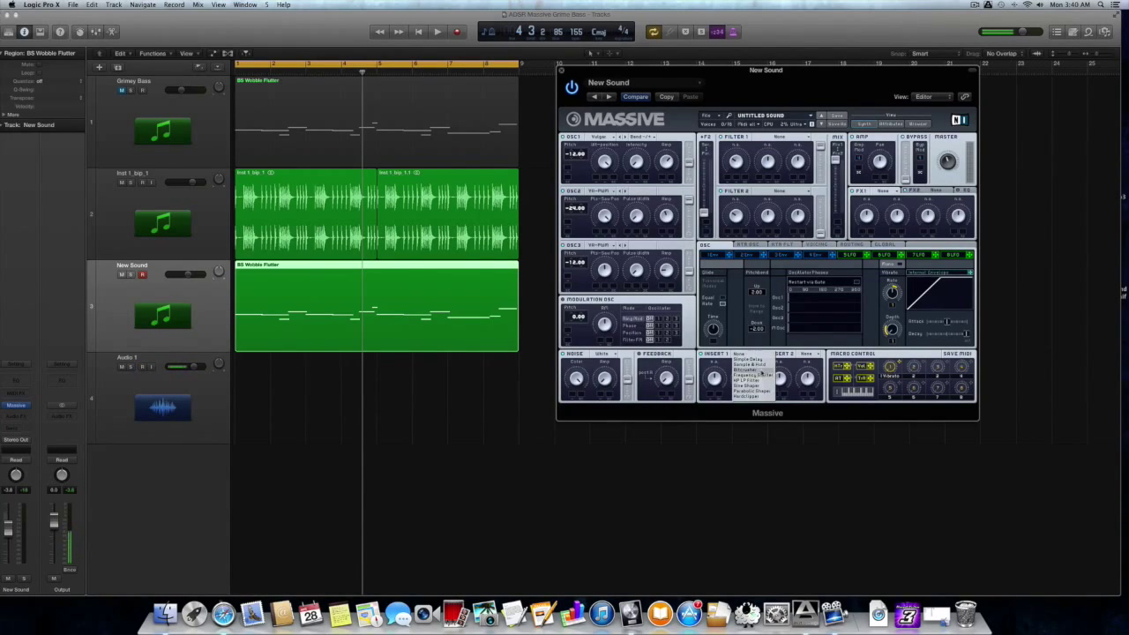
pyautogui.click(746, 370)
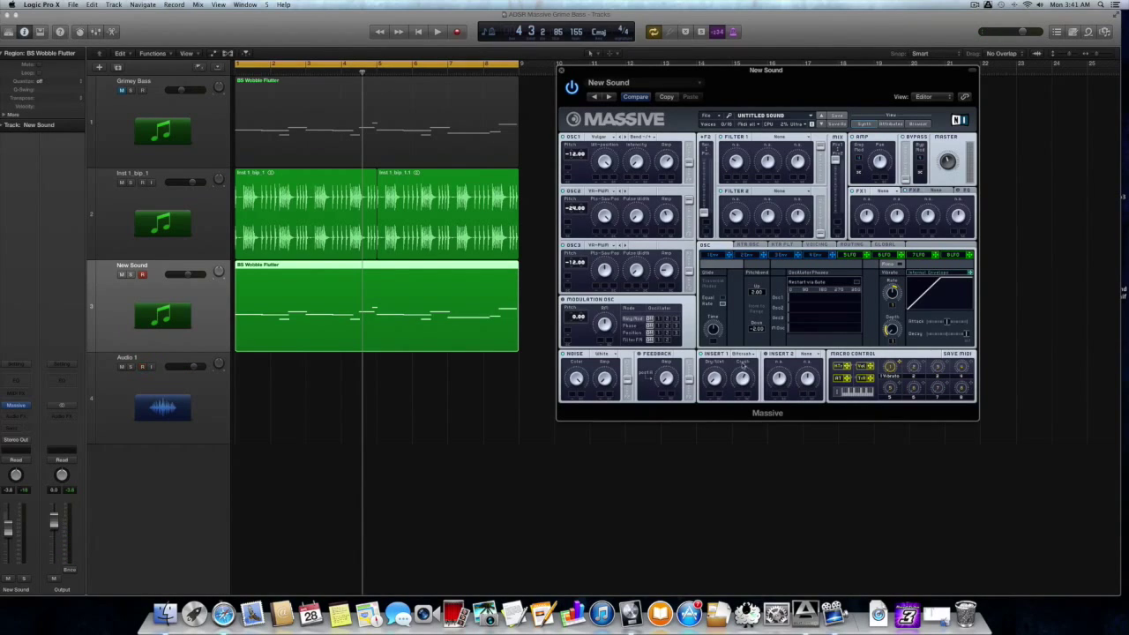
pyautogui.press('space')
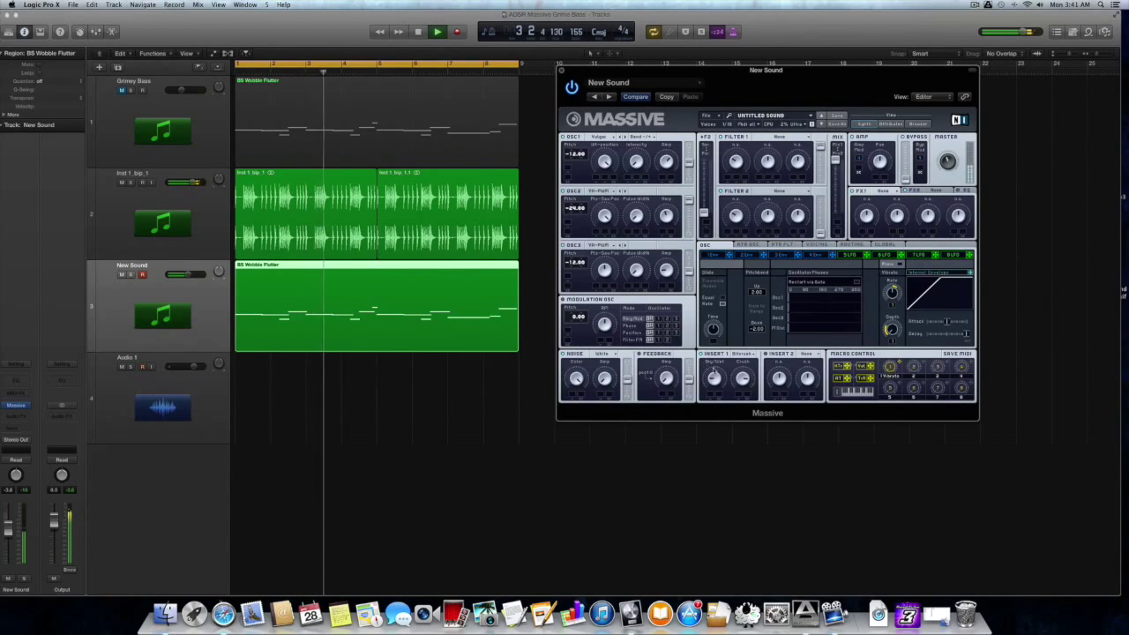
pyautogui.press('space')
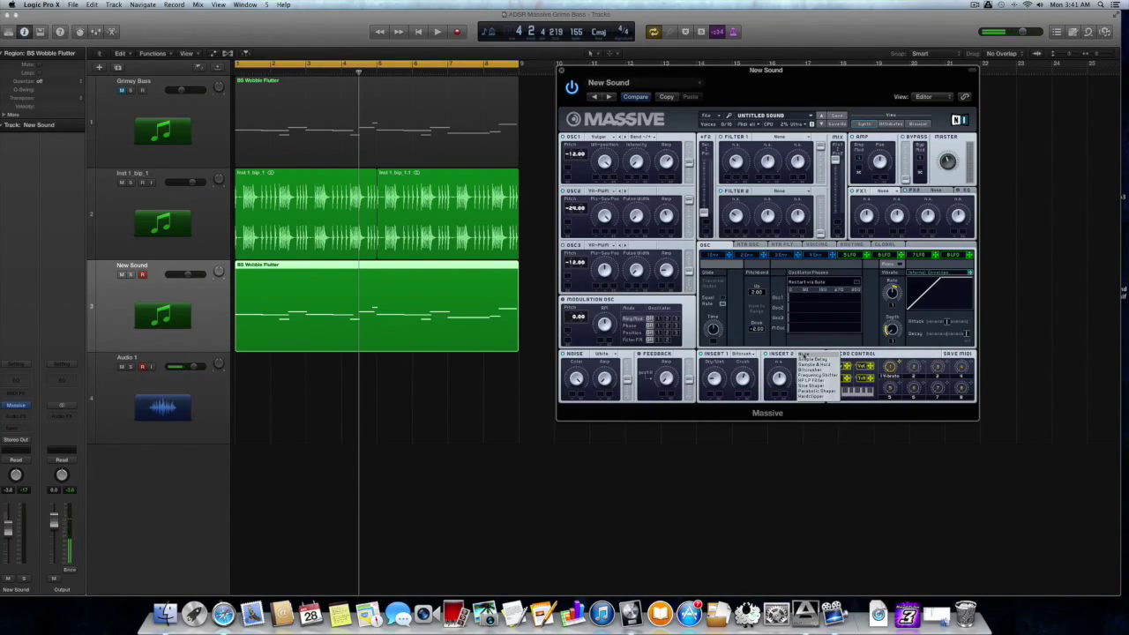
# Step: Load a Parabolic Shaper into Insert 2 and audition it with the beat
pyautogui.click(825, 390)
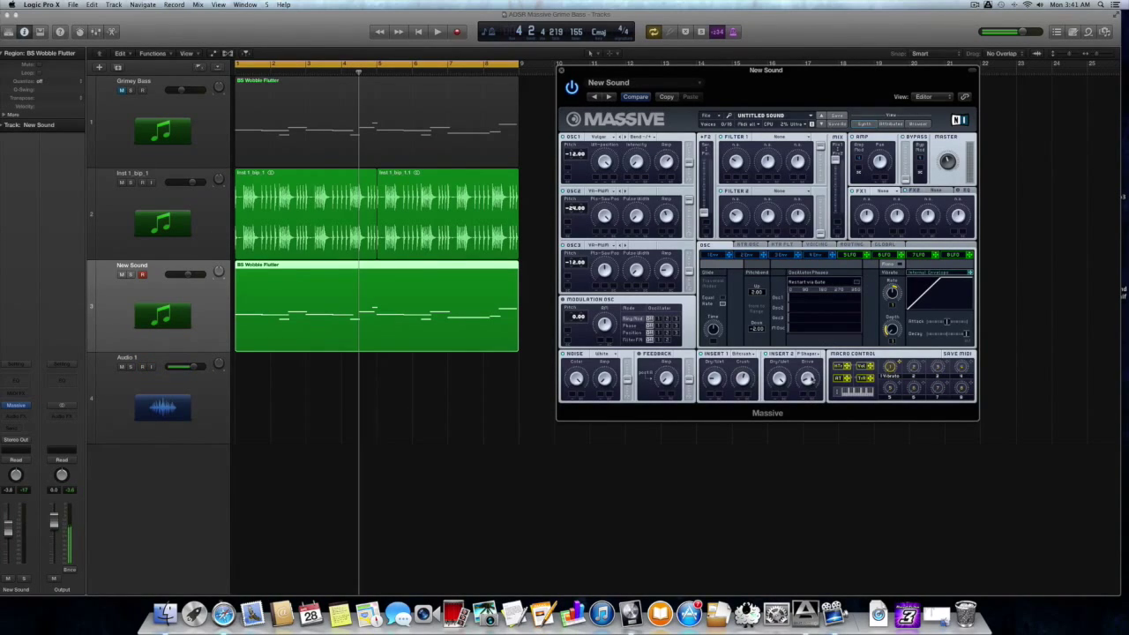
pyautogui.press('space')
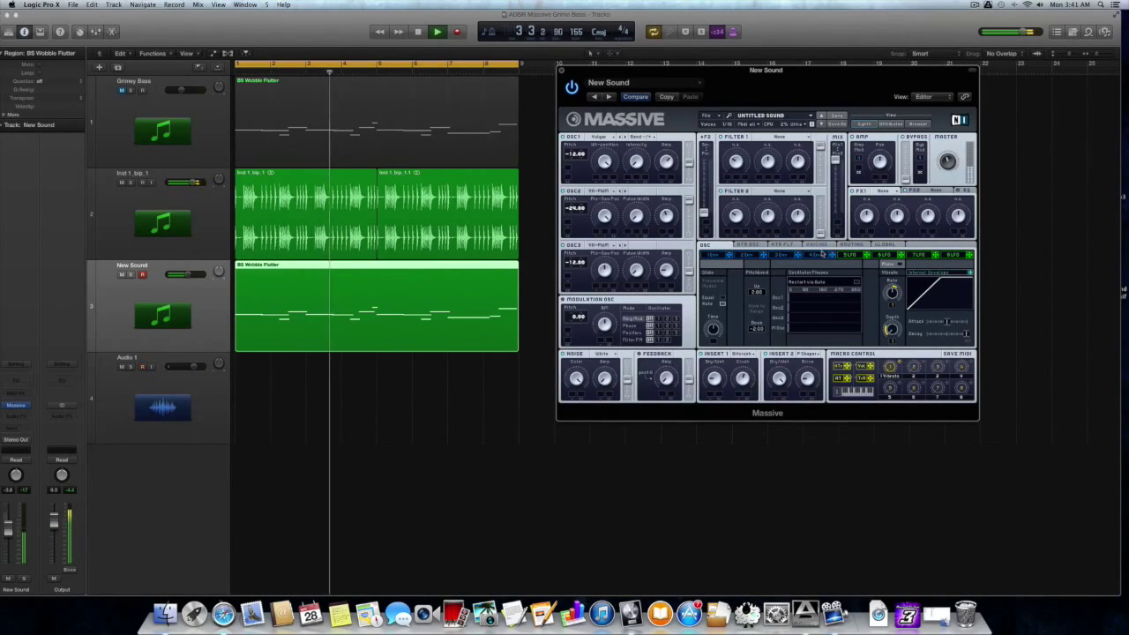
pyautogui.press('space')
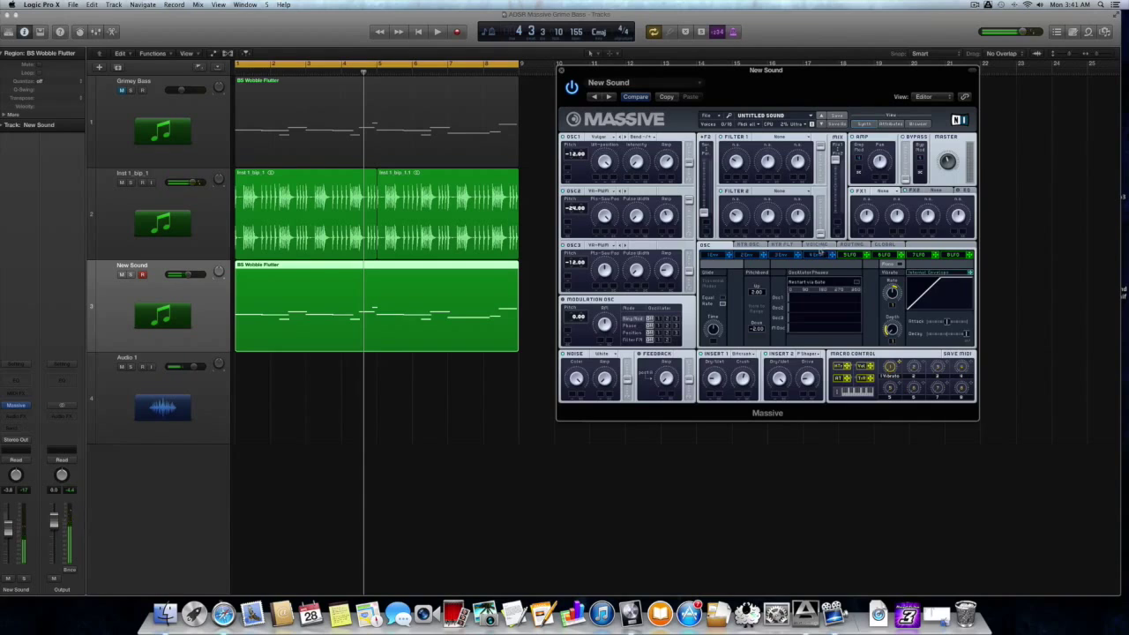
# Step: Reroute Insert 2 to the slot after the filter mix, just before the amp, and play the loop
pyautogui.click(819, 246)
pyautogui.click(851, 245)
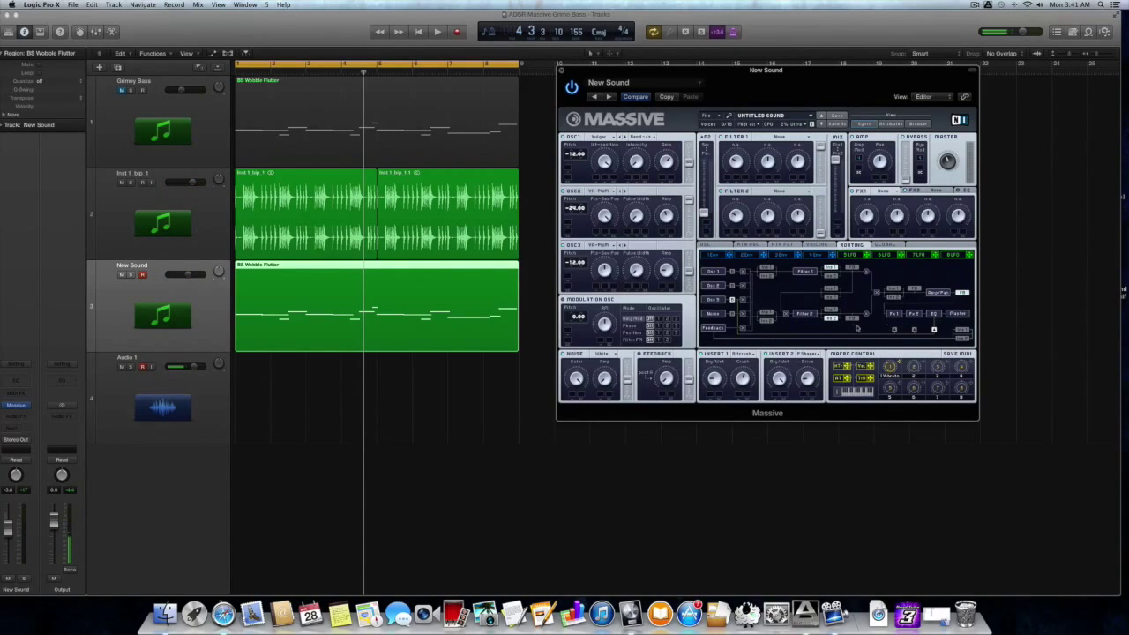
pyautogui.press('space')
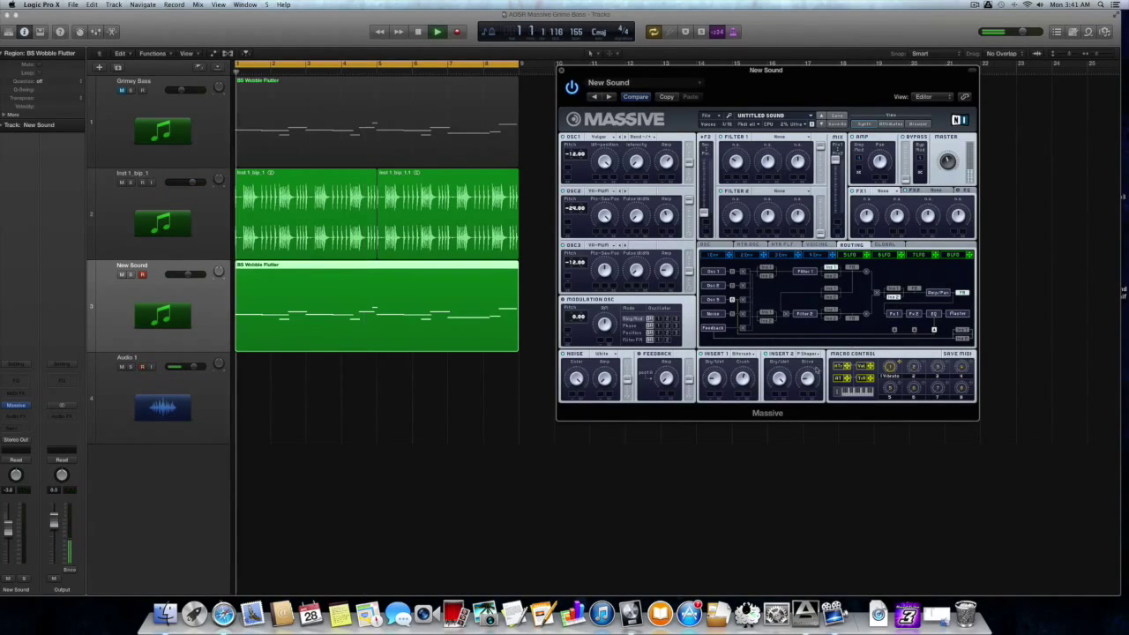
# Step: Audition the rerouted Insert 2, load Classic Tube into FX1, and play the loop with it
pyautogui.press('space')
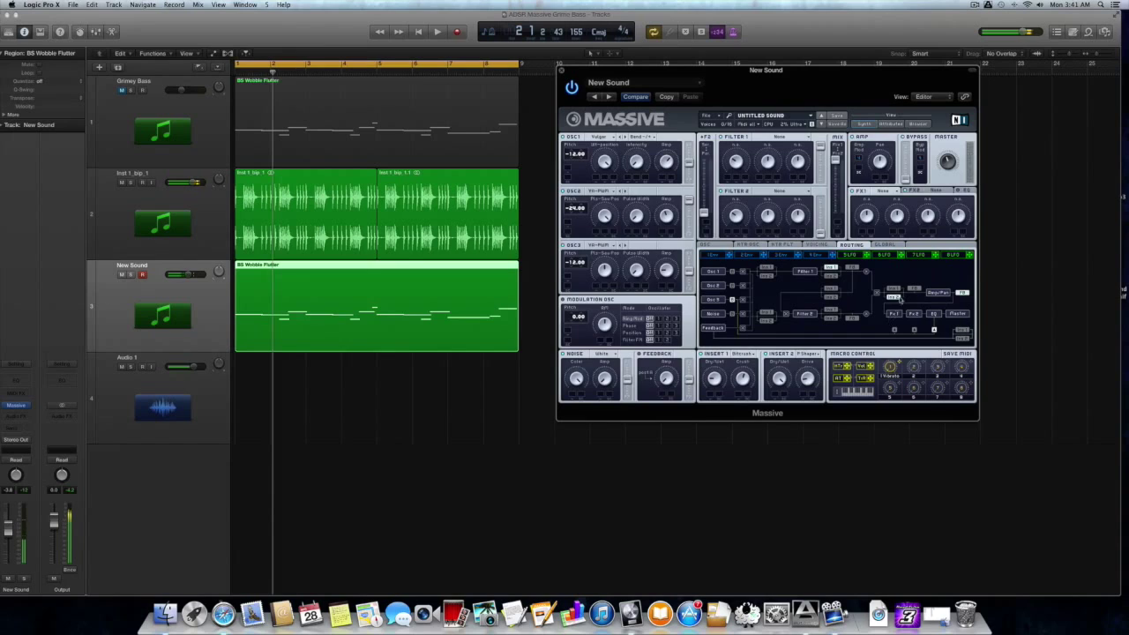
pyautogui.press('space')
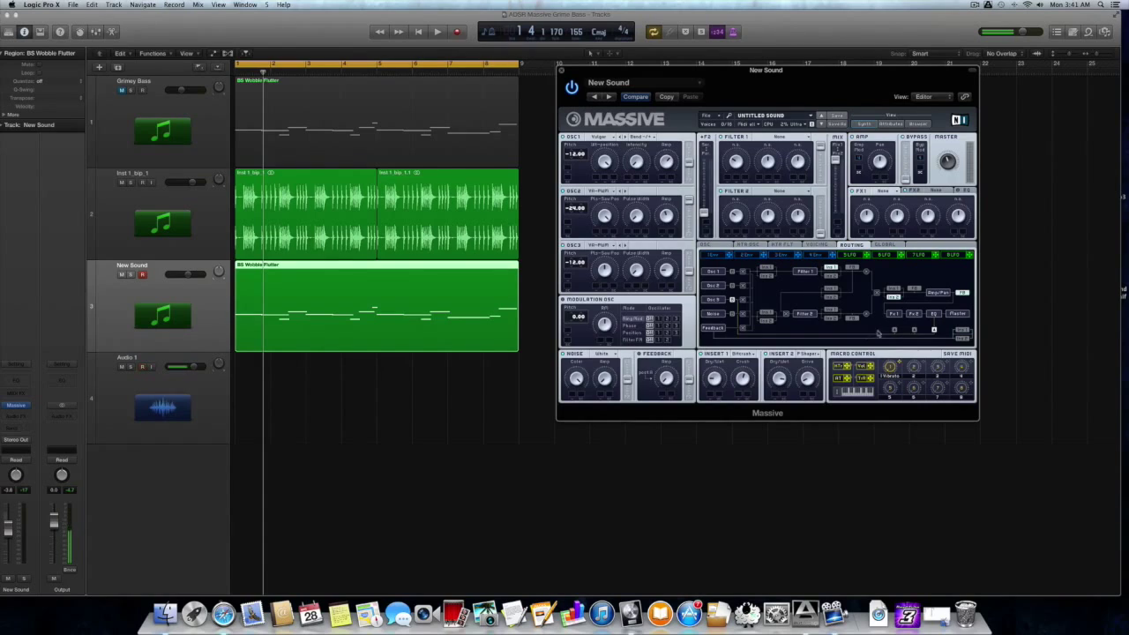
pyautogui.click(885, 194)
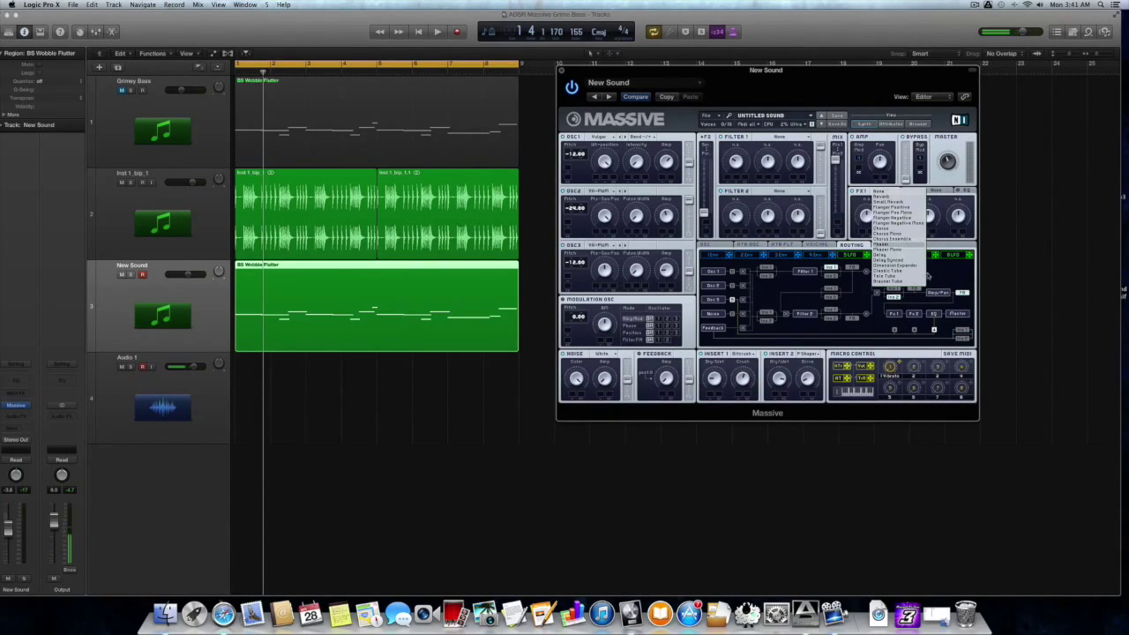
pyautogui.click(912, 273)
pyautogui.press('space')
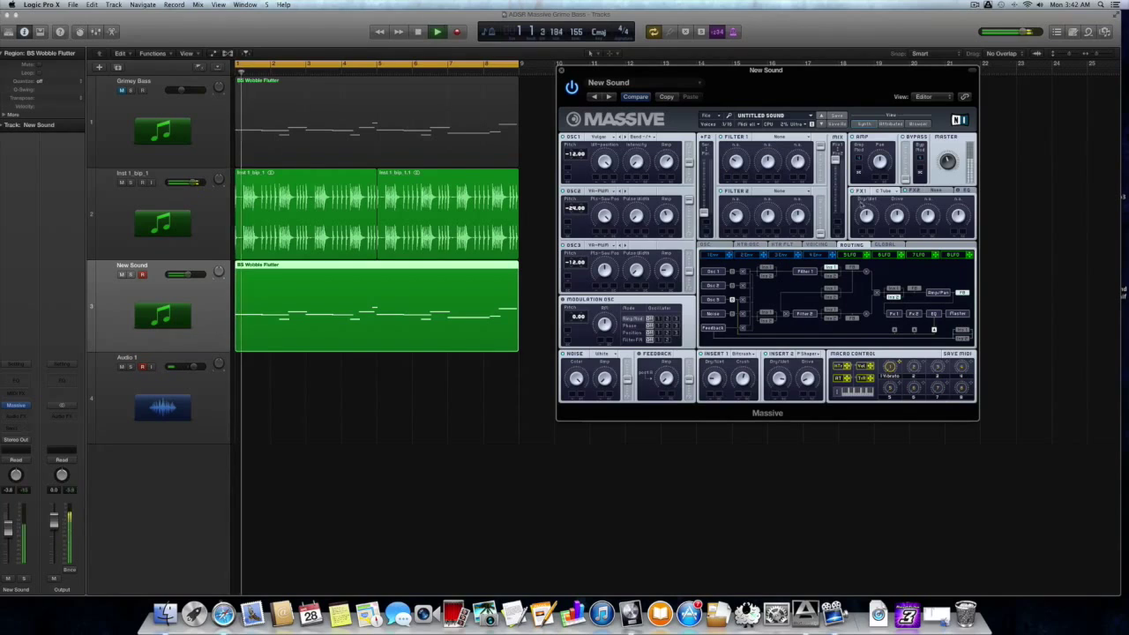
pyautogui.press('space')
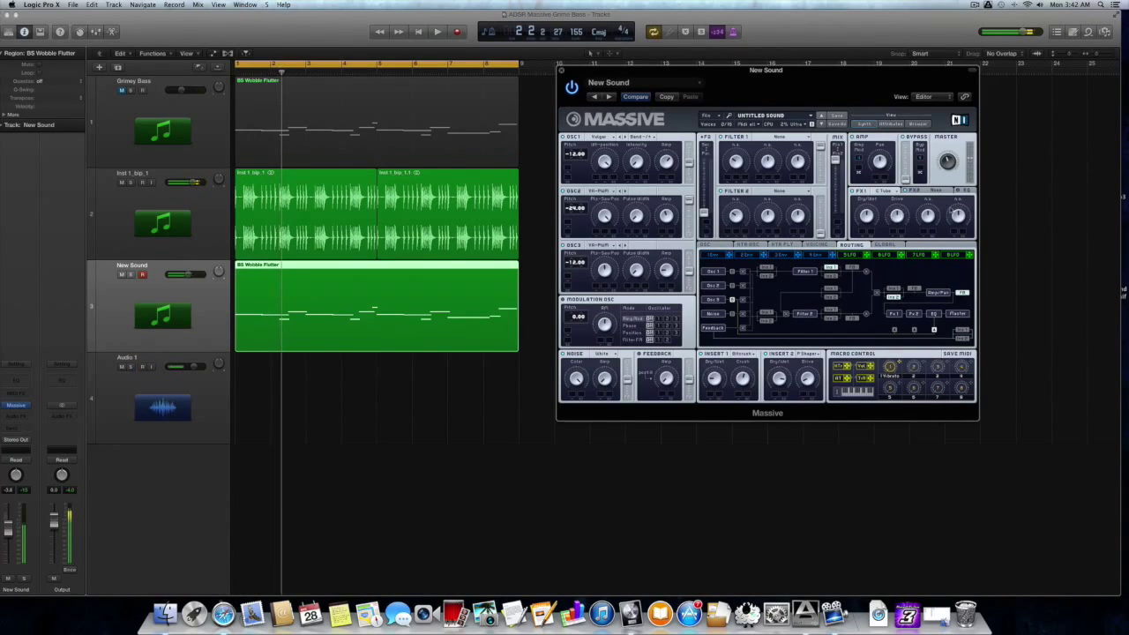
# Step: Load Reverb into FX2, adjust its dry/wet and size while auditioning the loop, and open the EQ
pyautogui.click(944, 189)
pyautogui.click(938, 192)
pyautogui.click(938, 198)
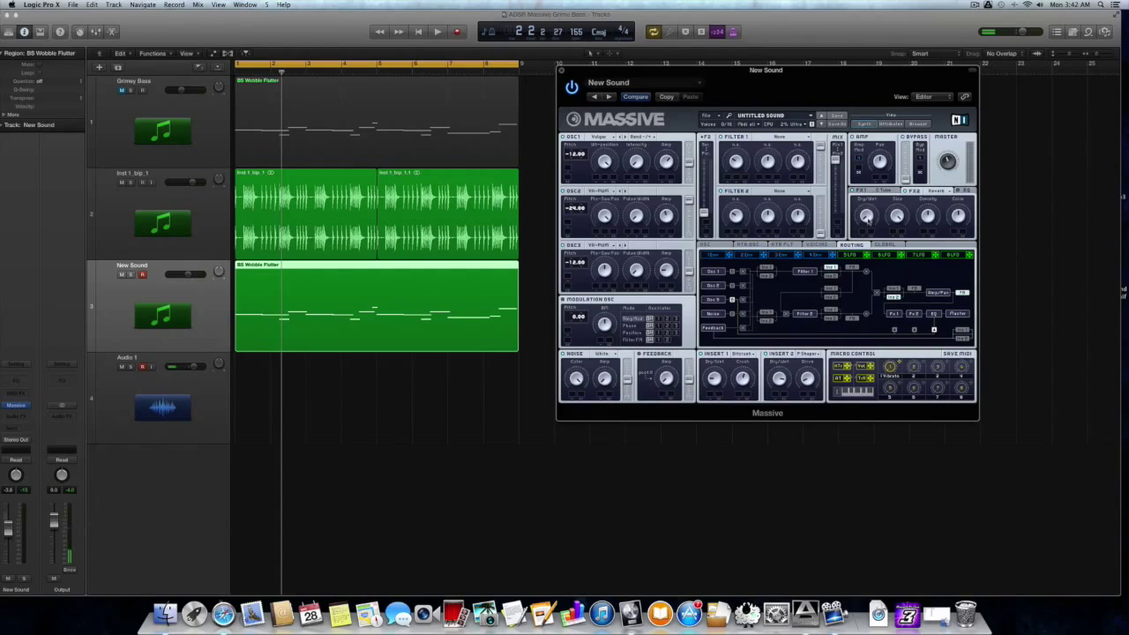
pyautogui.press('space')
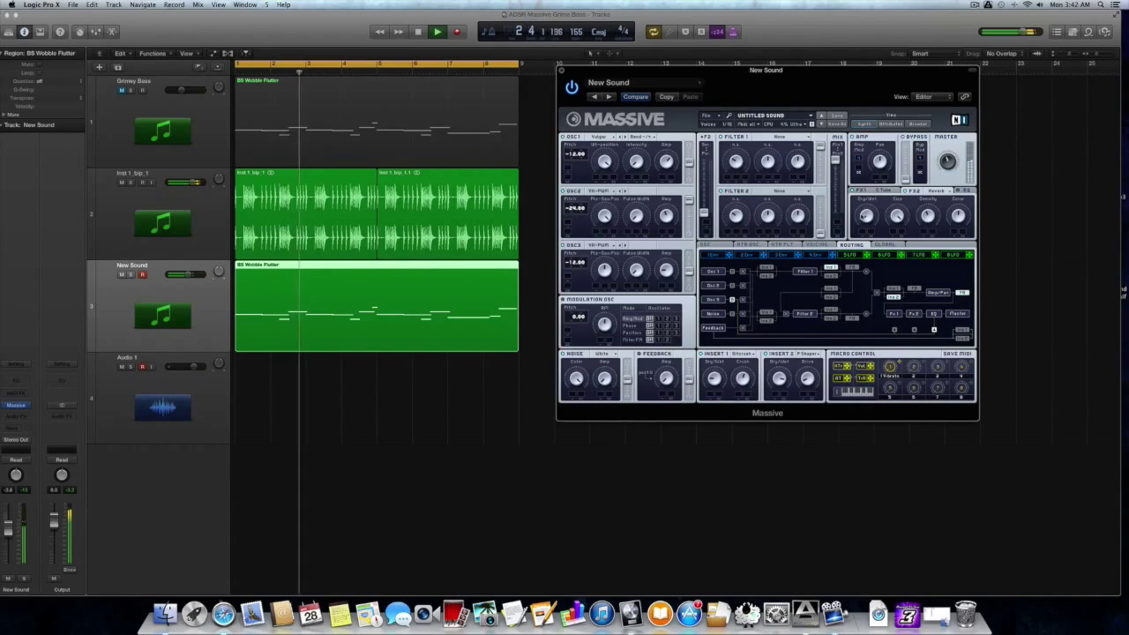
pyautogui.press('space')
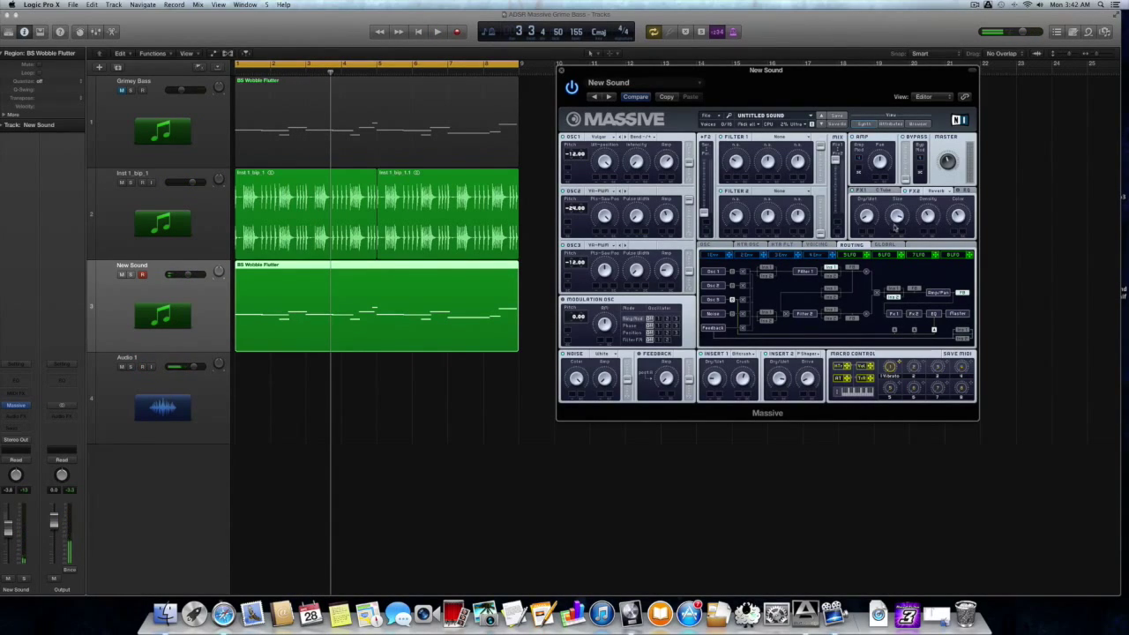
pyautogui.press('space')
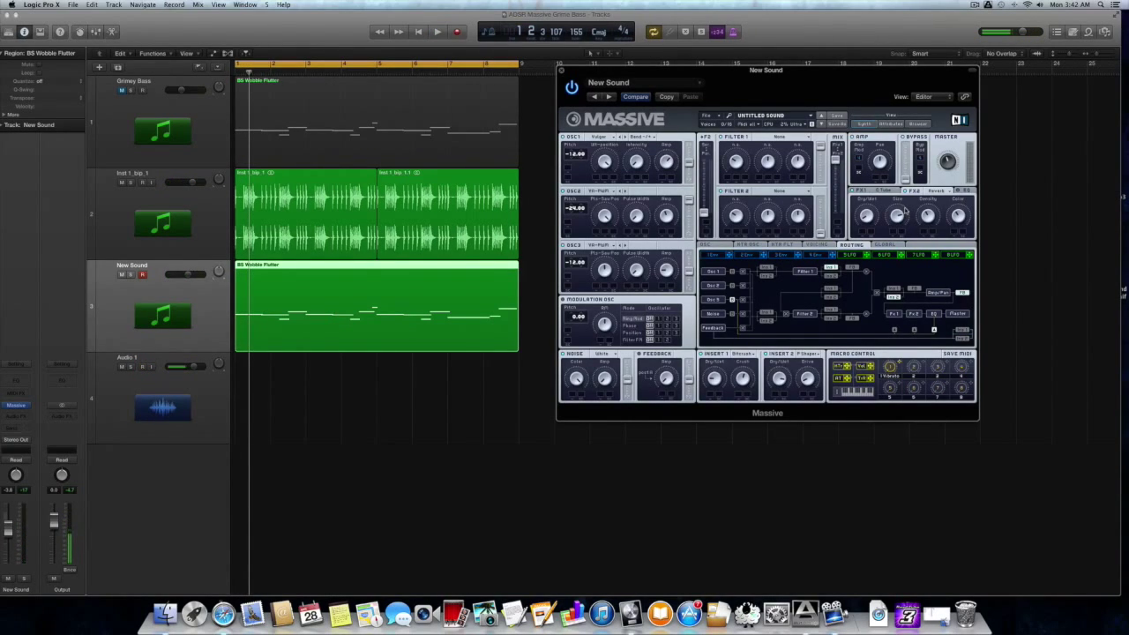
pyautogui.click(962, 191)
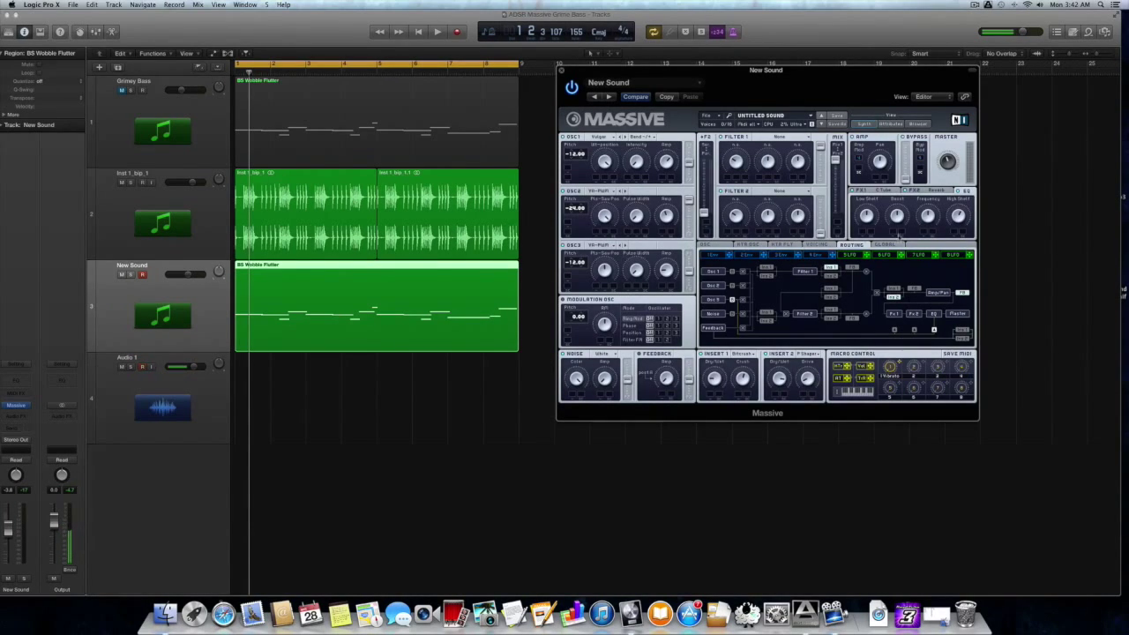
# Step: Set Filter 1 to Lowpass 4 and shift the filter mix towards Filter 2
pyautogui.click(708, 244)
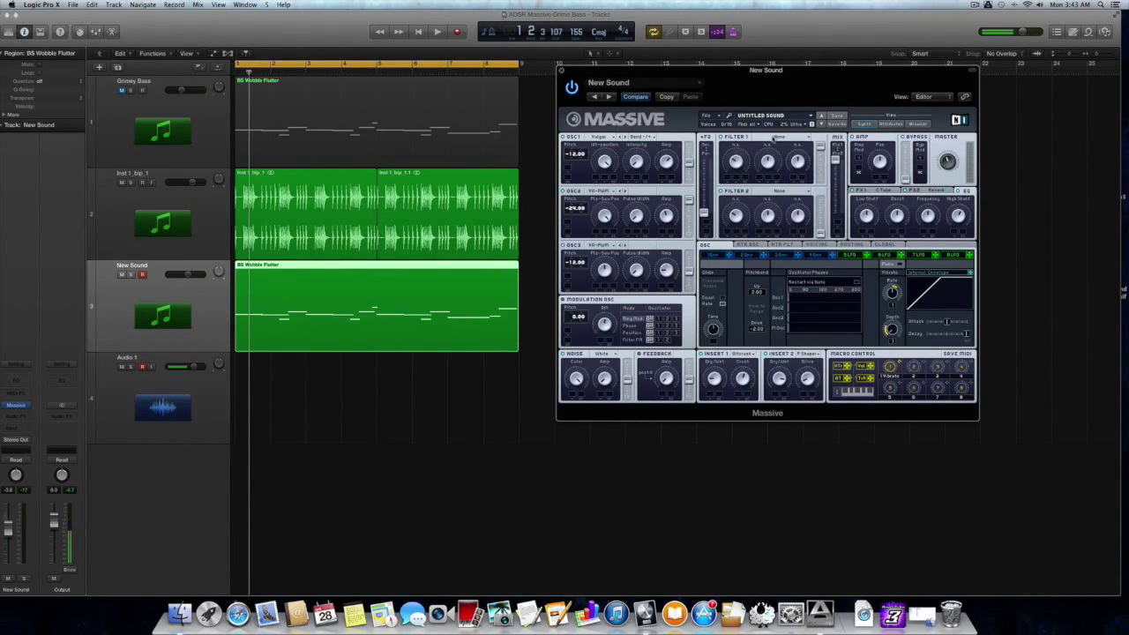
pyautogui.click(777, 138)
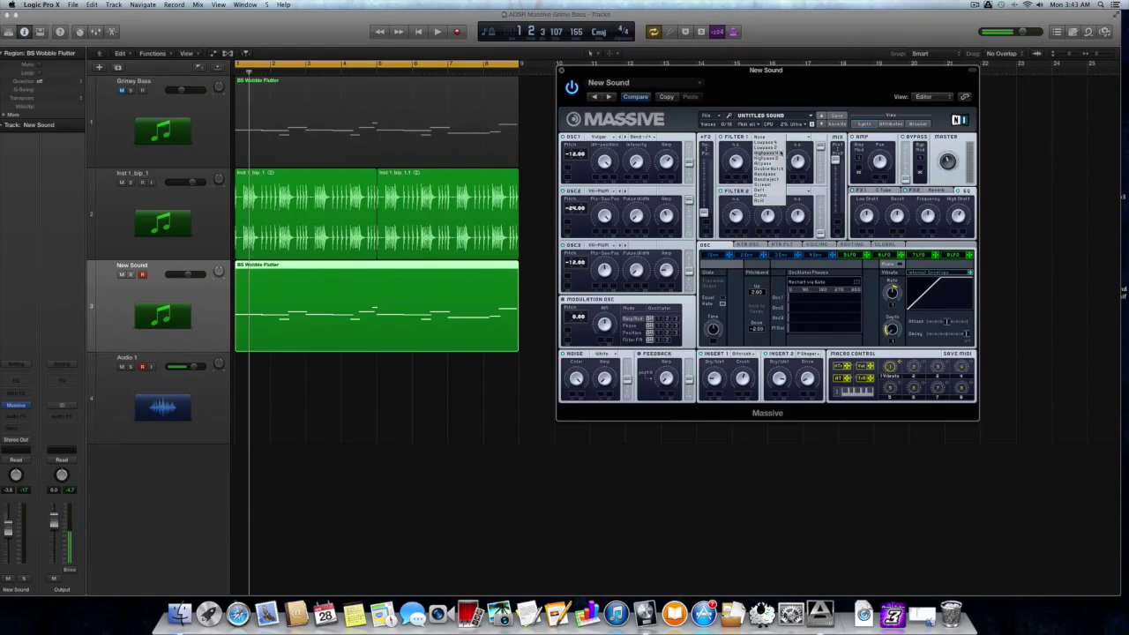
pyautogui.click(780, 145)
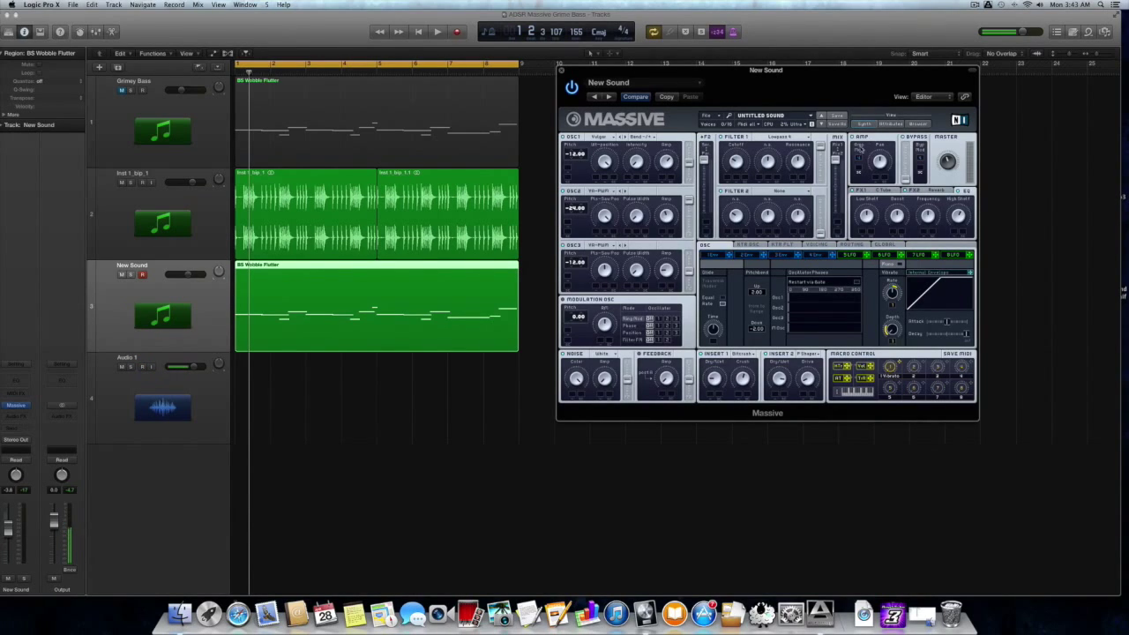
pyautogui.moveTo(836, 159); pyautogui.dragTo(840, 227)
# Step: Set Filter 2 to Bandreject and raise its output level while auditioning the loop
pyautogui.click(764, 193)
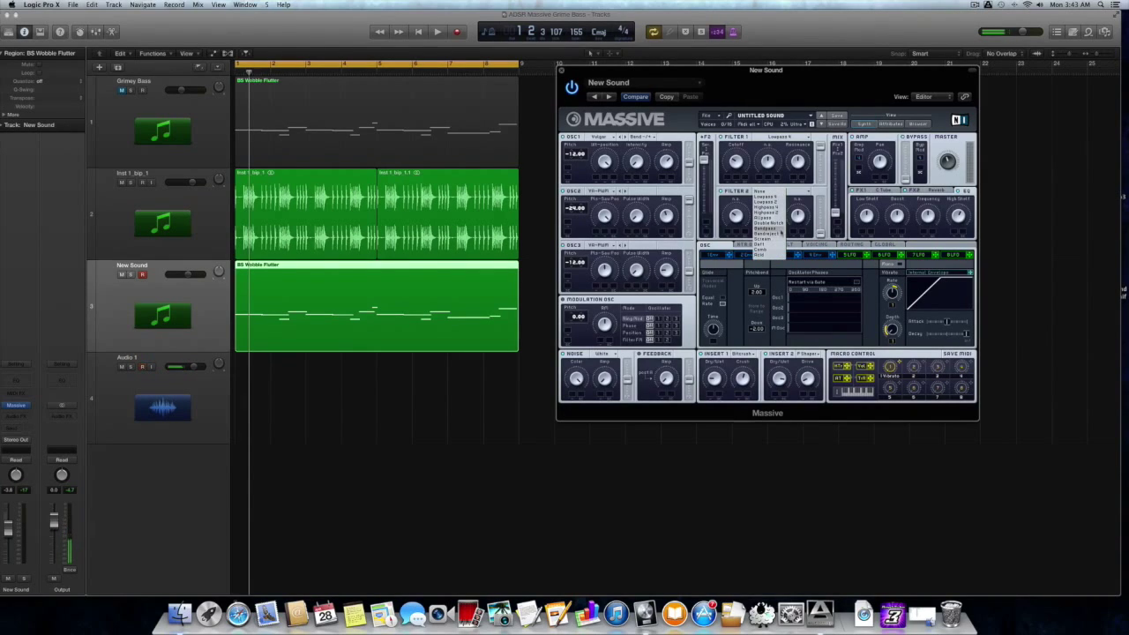
pyautogui.click(767, 233)
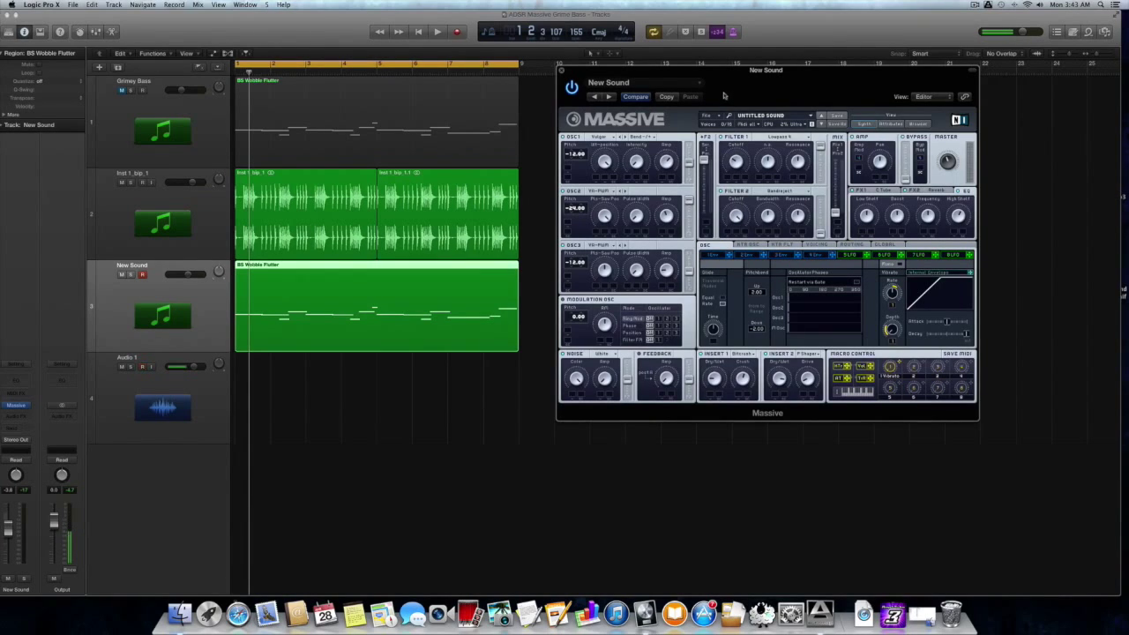
pyautogui.press('space')
pyautogui.press('space')
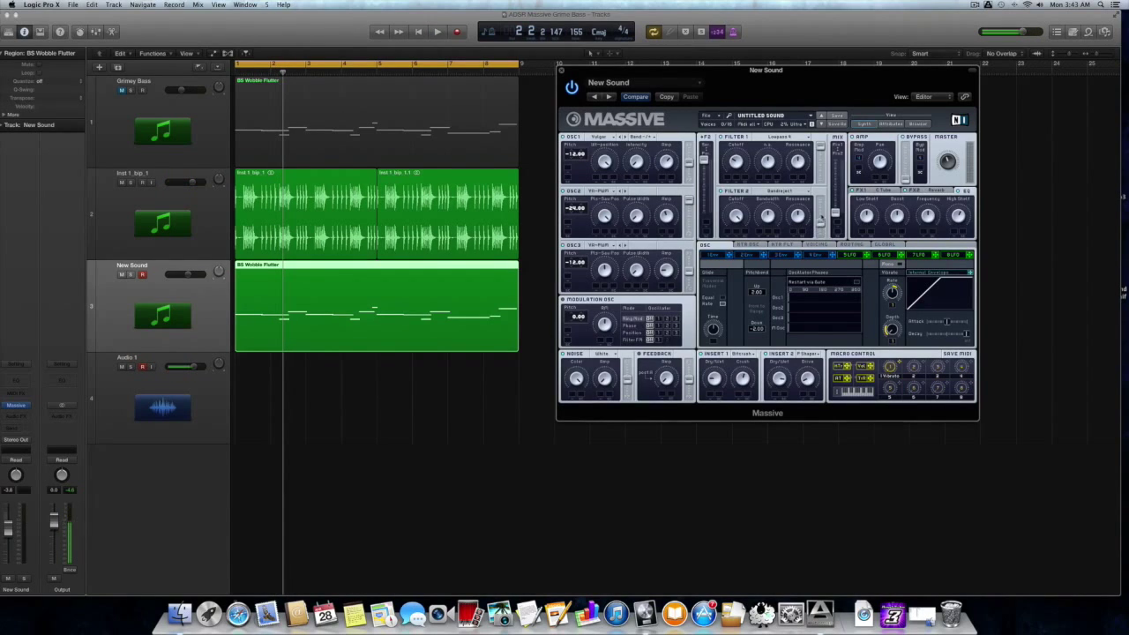
pyautogui.press('space')
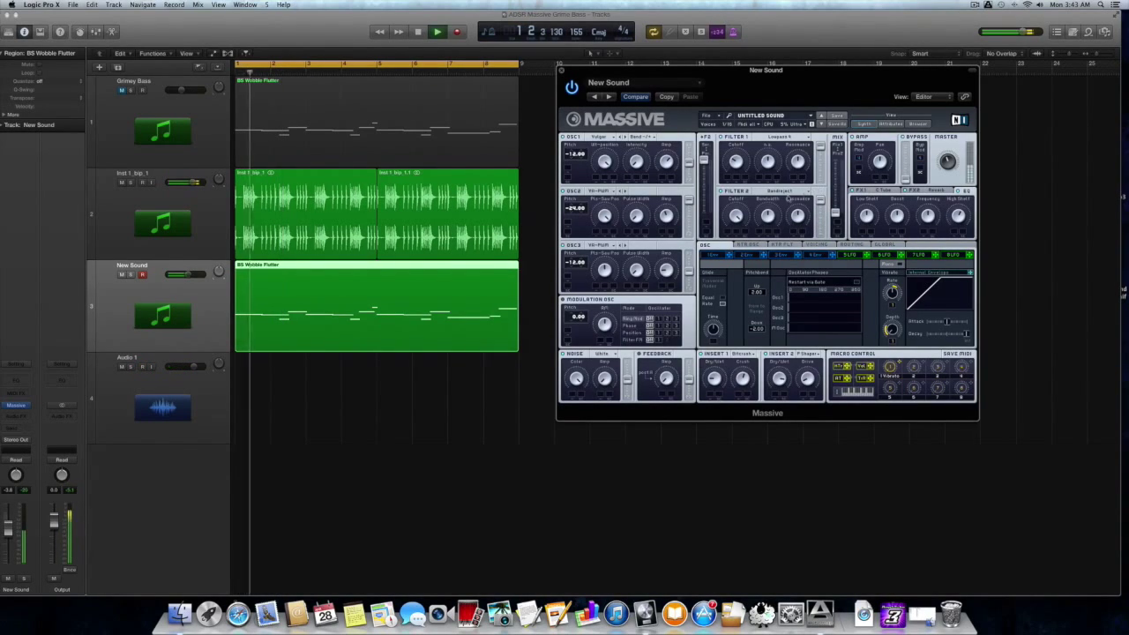
pyautogui.press('space')
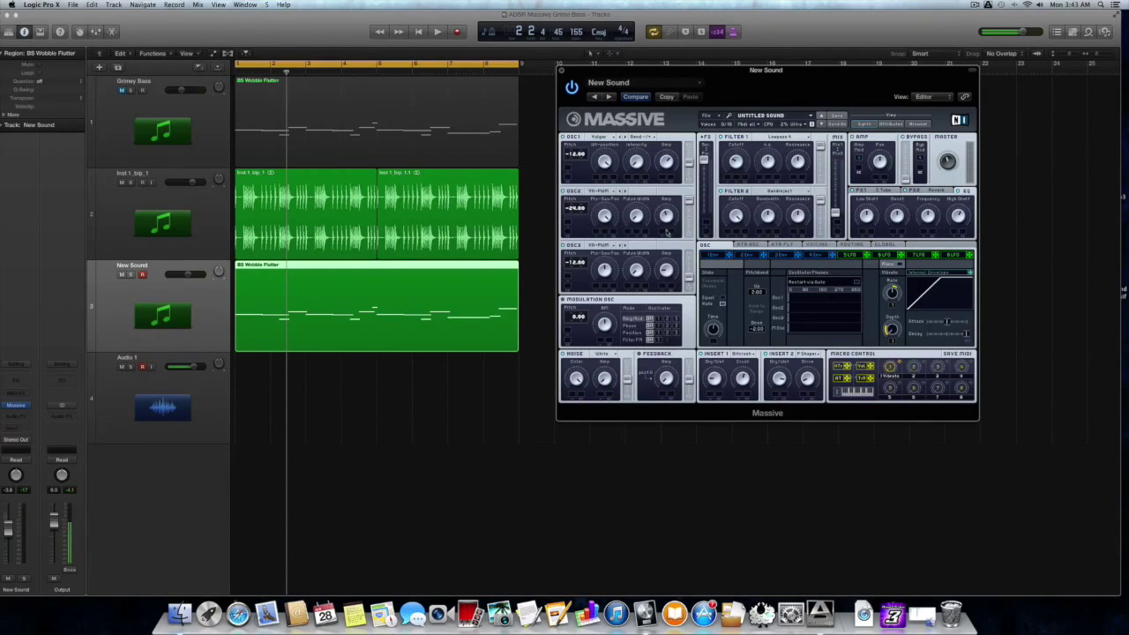
# Step: Replay the loop to judge the filtered bass with the beat, raising the system volume
pyautogui.press('space')
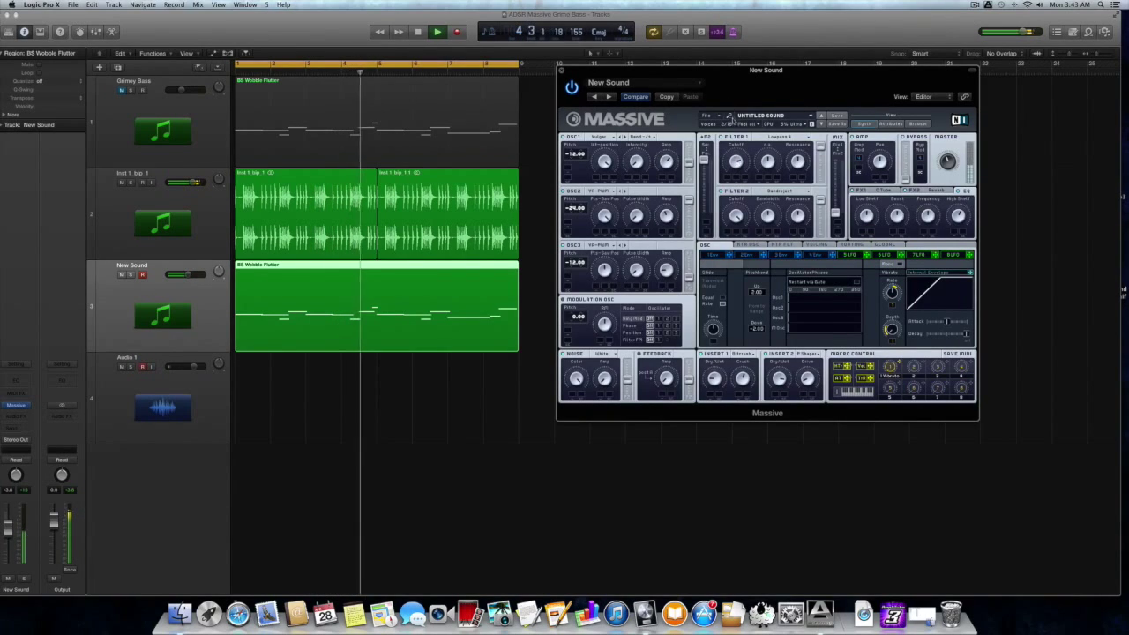
pyautogui.press('space')
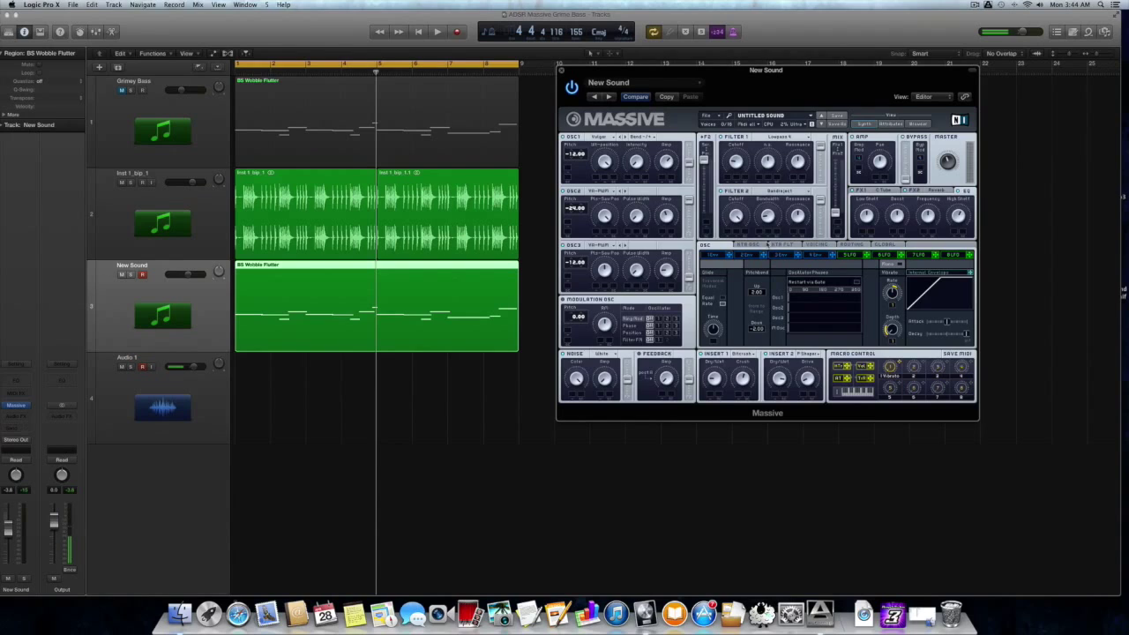
pyautogui.press('space')
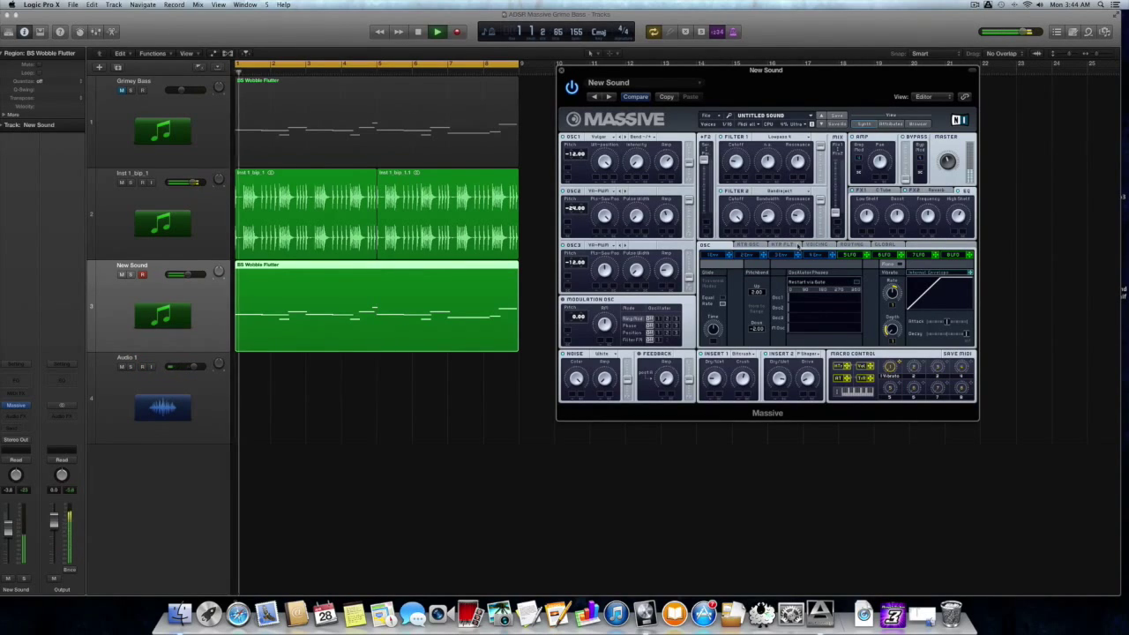
pyautogui.press('XF86AudioRaiseVolume')
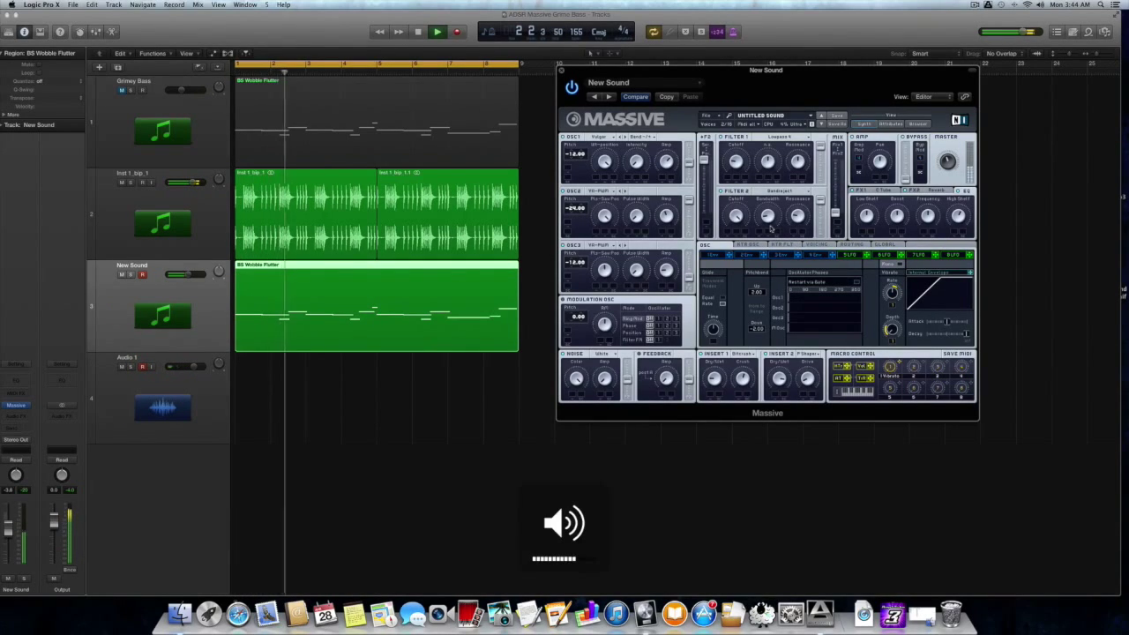
pyautogui.press('space')
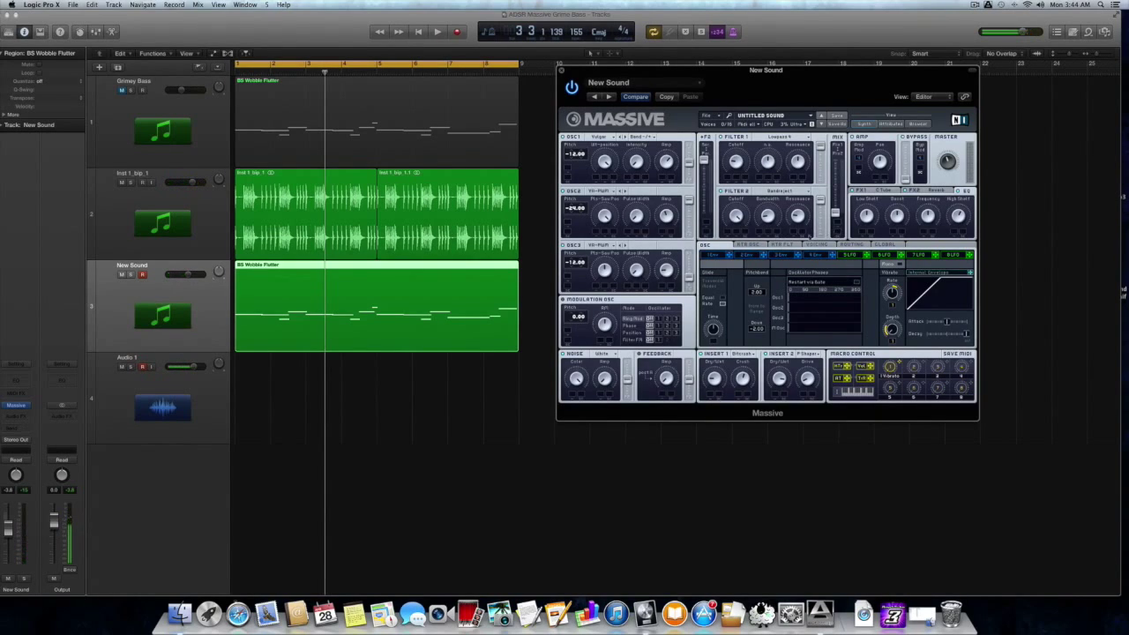
# Step: Enable the Pitch Cutoff and Pan Position unison spreads, widen the pan spread, audition it, and set the voicing to Monophon with Legato Triller
pyautogui.click(713, 255)
pyautogui.click(819, 246)
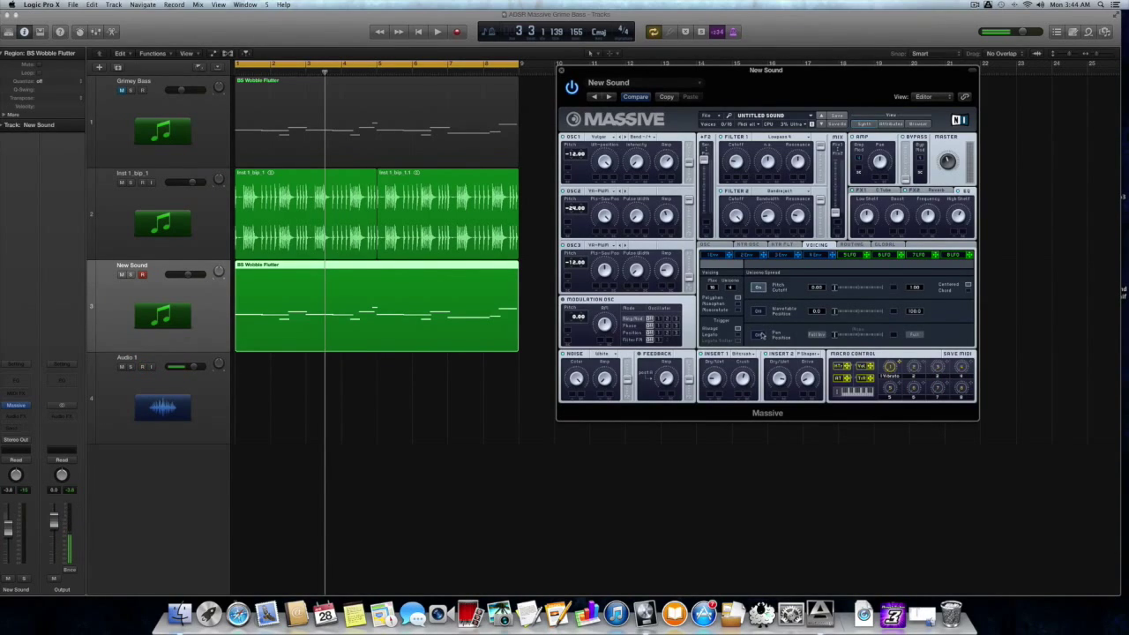
pyautogui.click(758, 335)
pyautogui.moveTo(833, 337); pyautogui.dragTo(865, 338)
pyautogui.press('space')
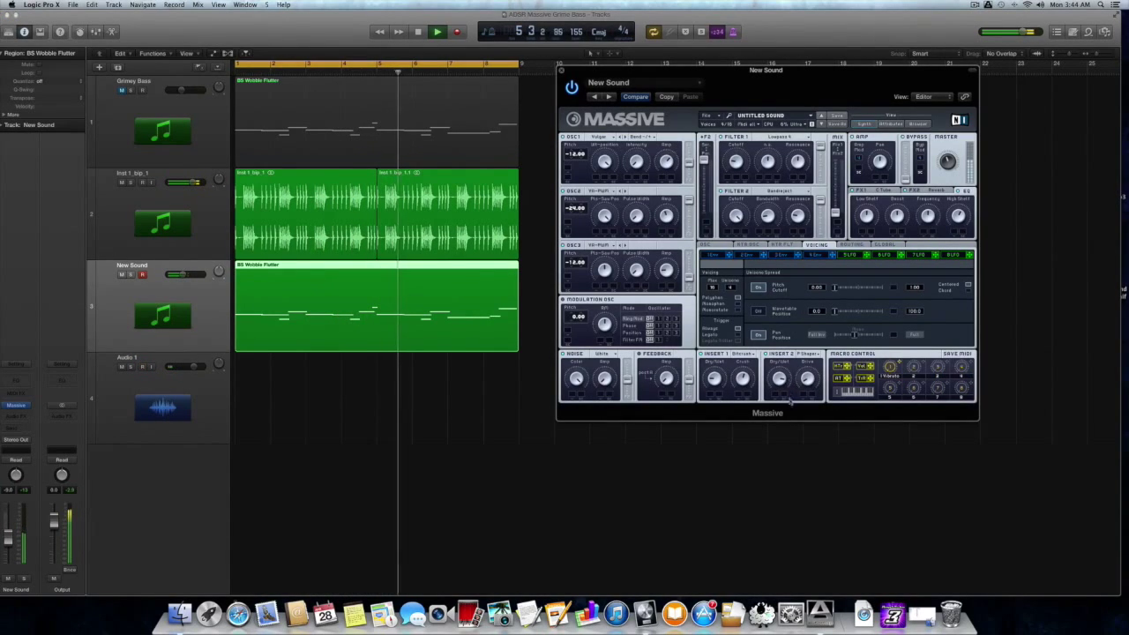
pyautogui.press('space')
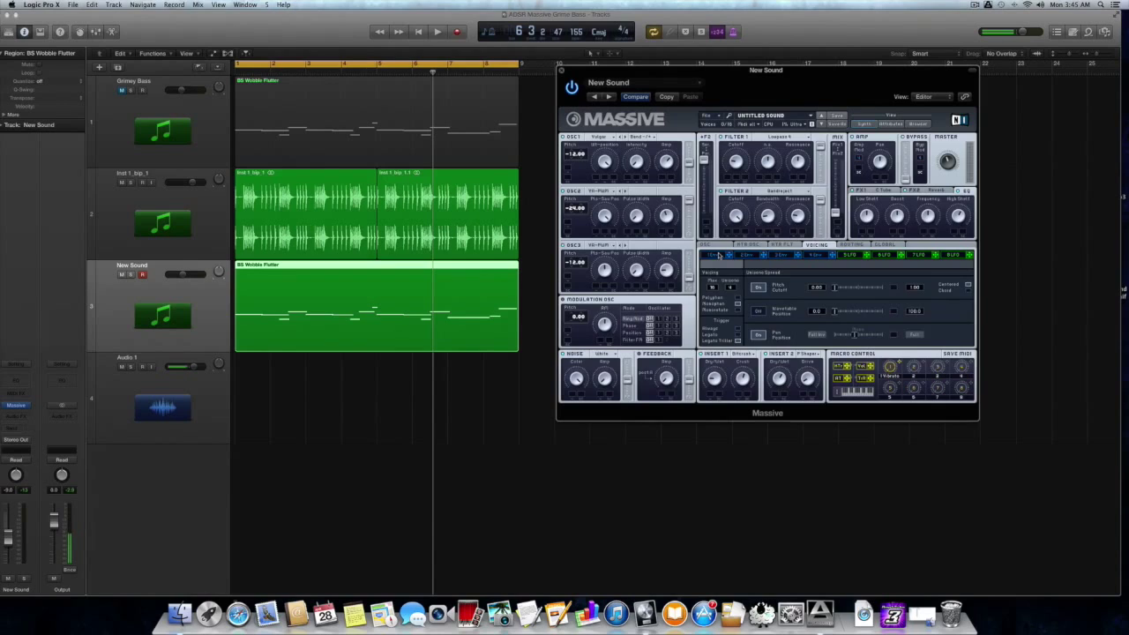
# Step: Reshape Envelope 1 with a longer attack and a decay that falls to zero
pyautogui.click(719, 255)
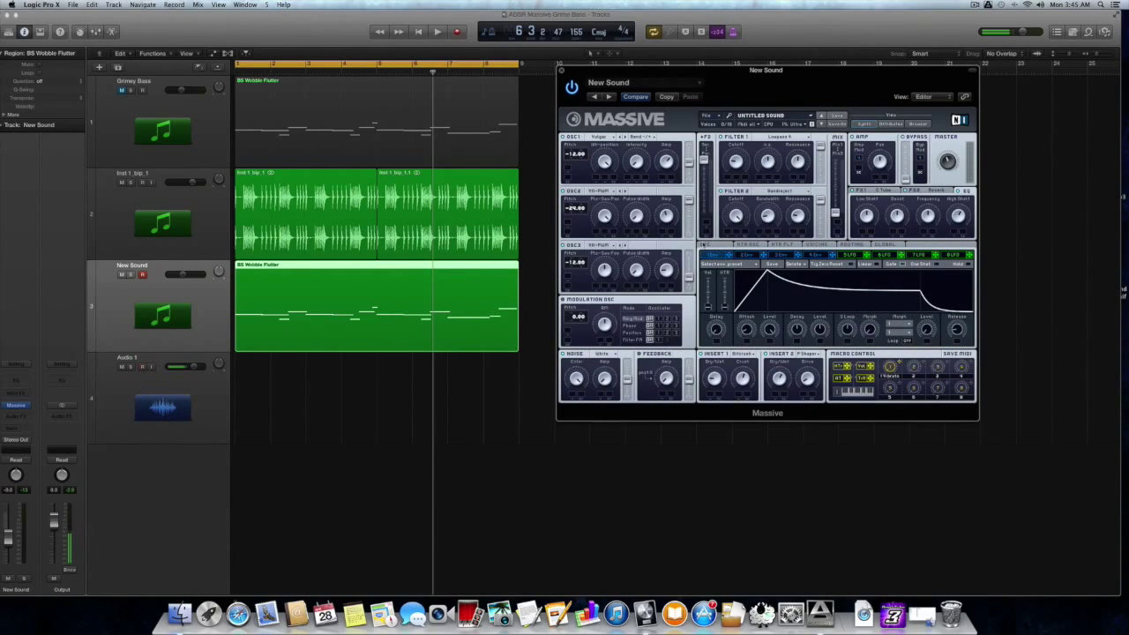
pyautogui.click(705, 244)
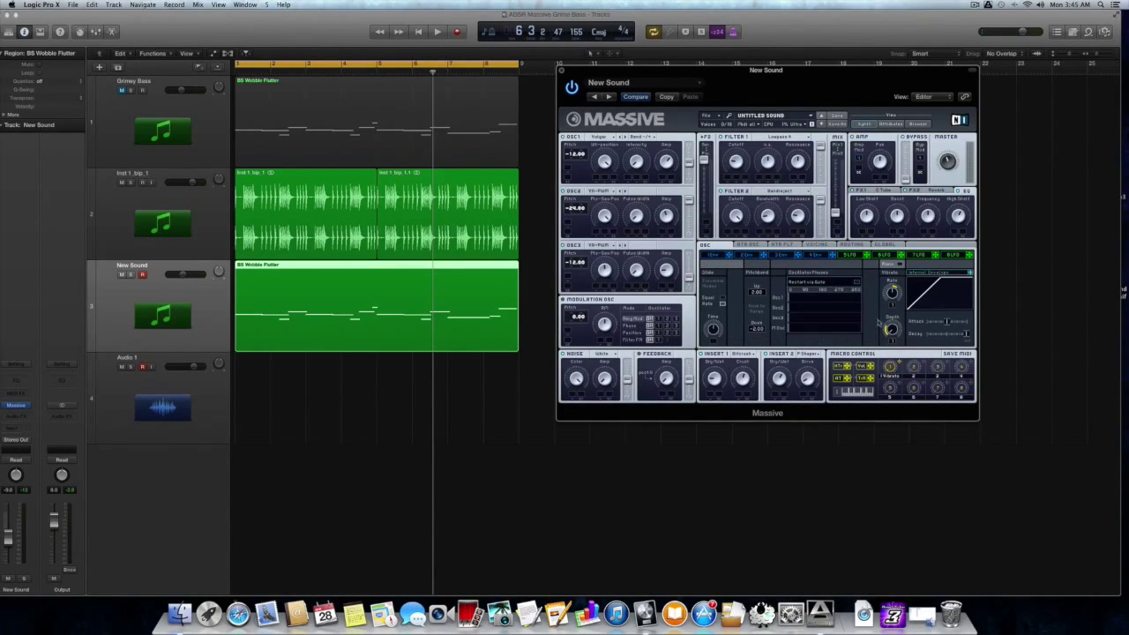
pyautogui.click(716, 255)
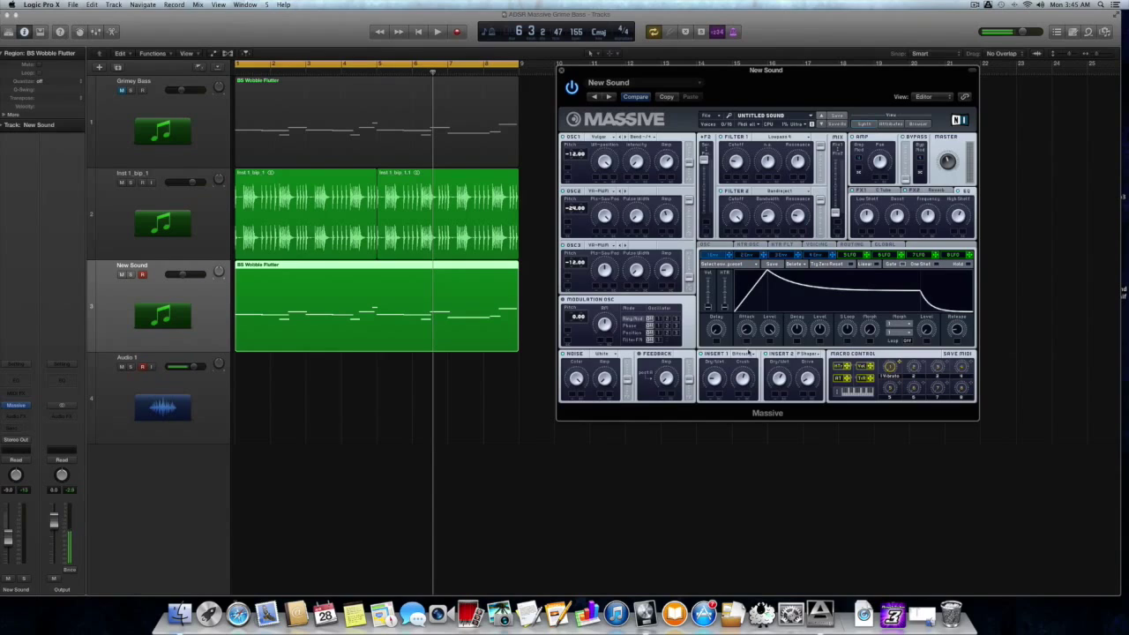
pyautogui.moveTo(746, 331); pyautogui.dragTo(812, 339)
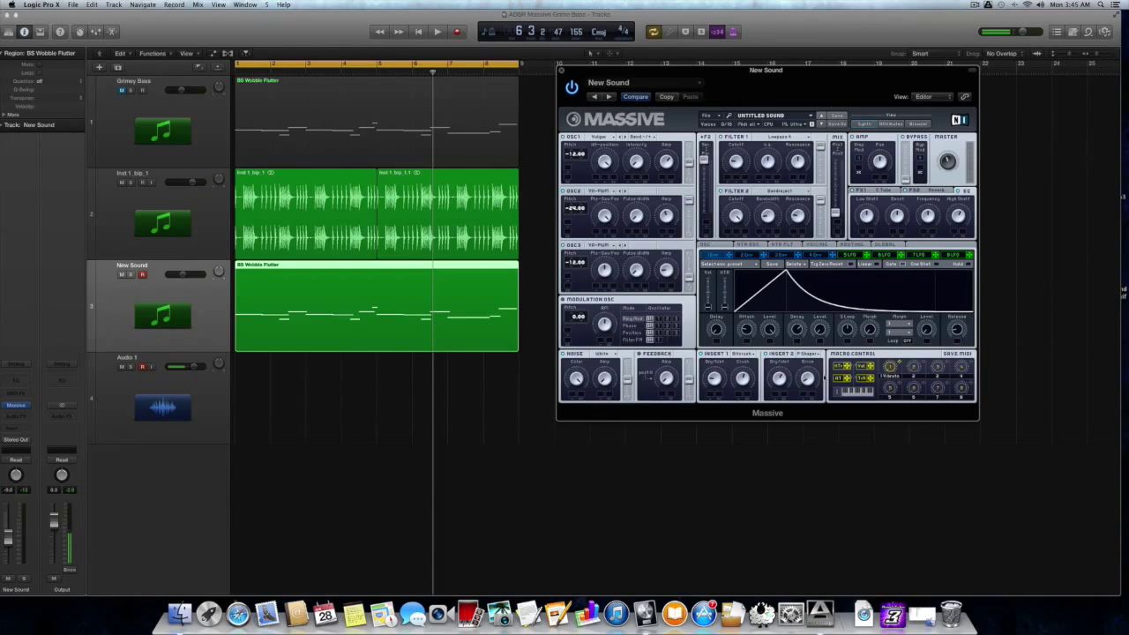
pyautogui.moveTo(952, 337); pyautogui.dragTo(943, 319)
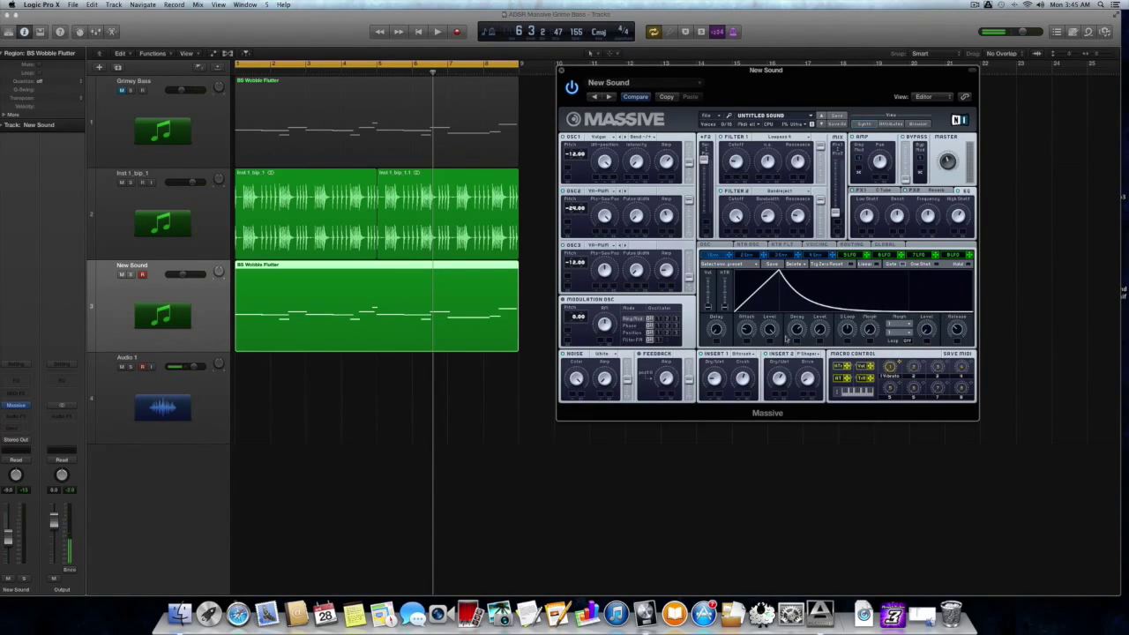
pyautogui.moveTo(741, 335); pyautogui.dragTo(746, 317)
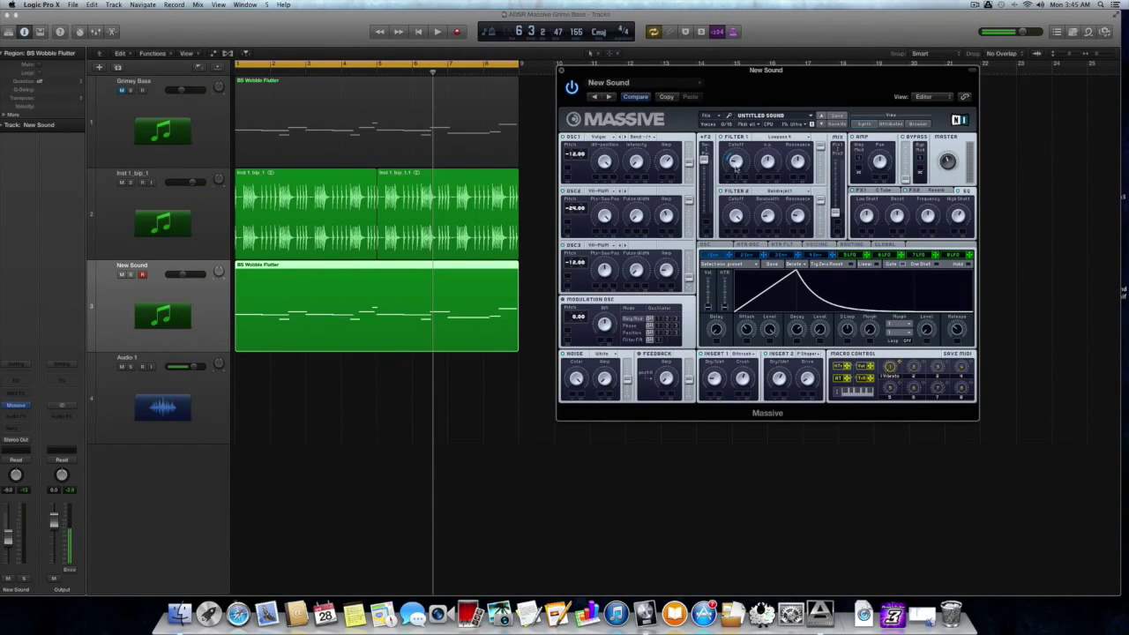
# Step: Modulate the Filter 1 cutoff and Filter 2 bandwidth with Envelope 1 and audition the movement
pyautogui.press('space')
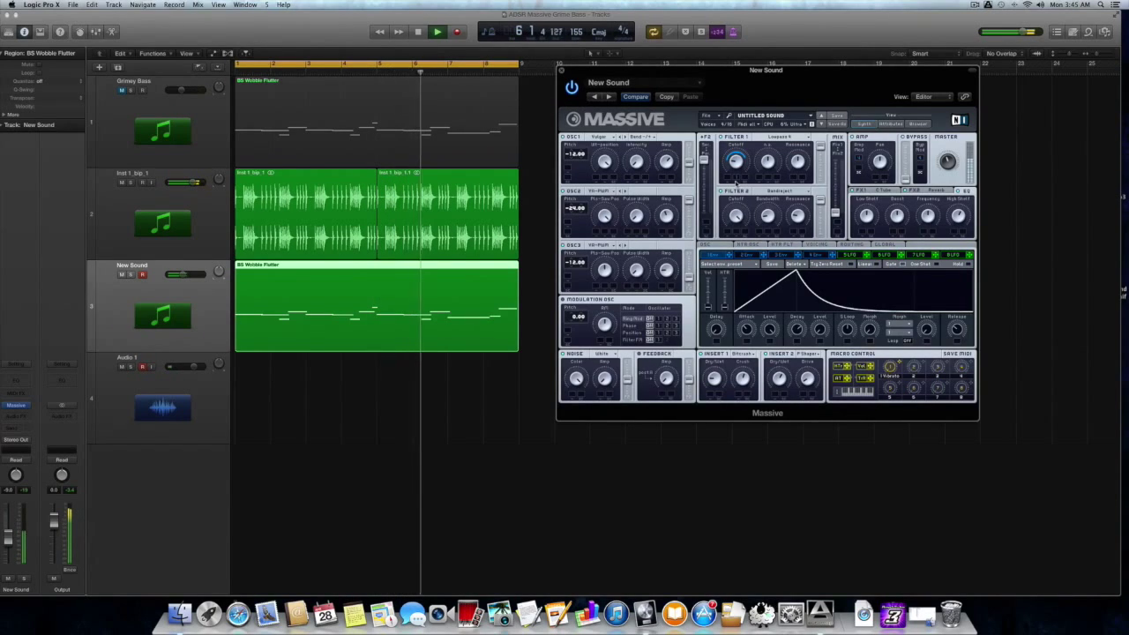
pyautogui.press('space')
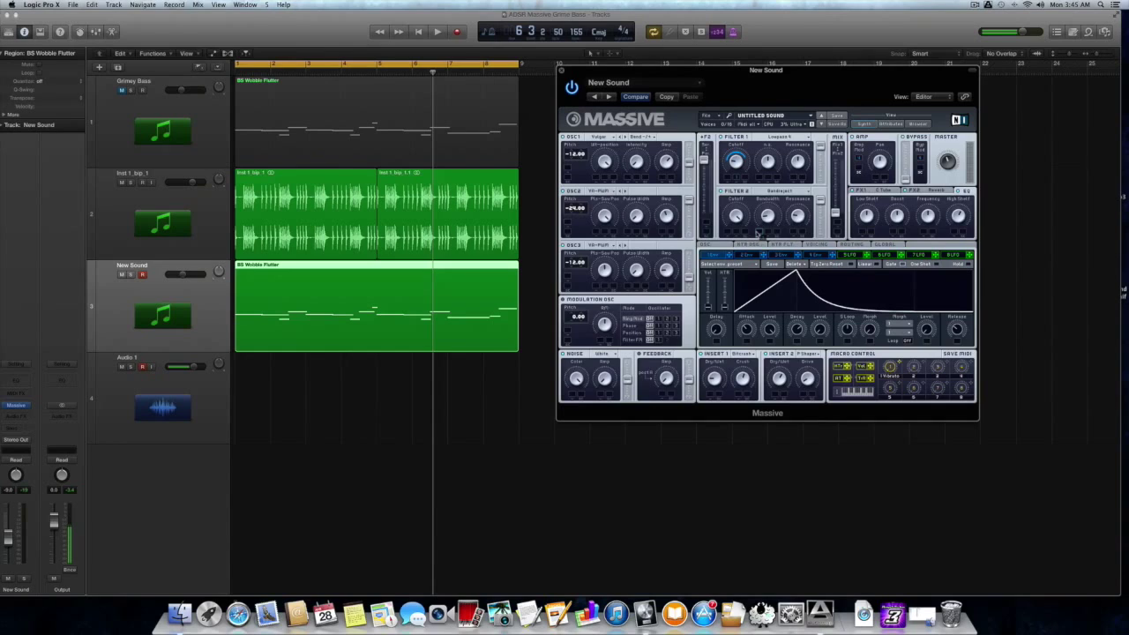
pyautogui.press('space')
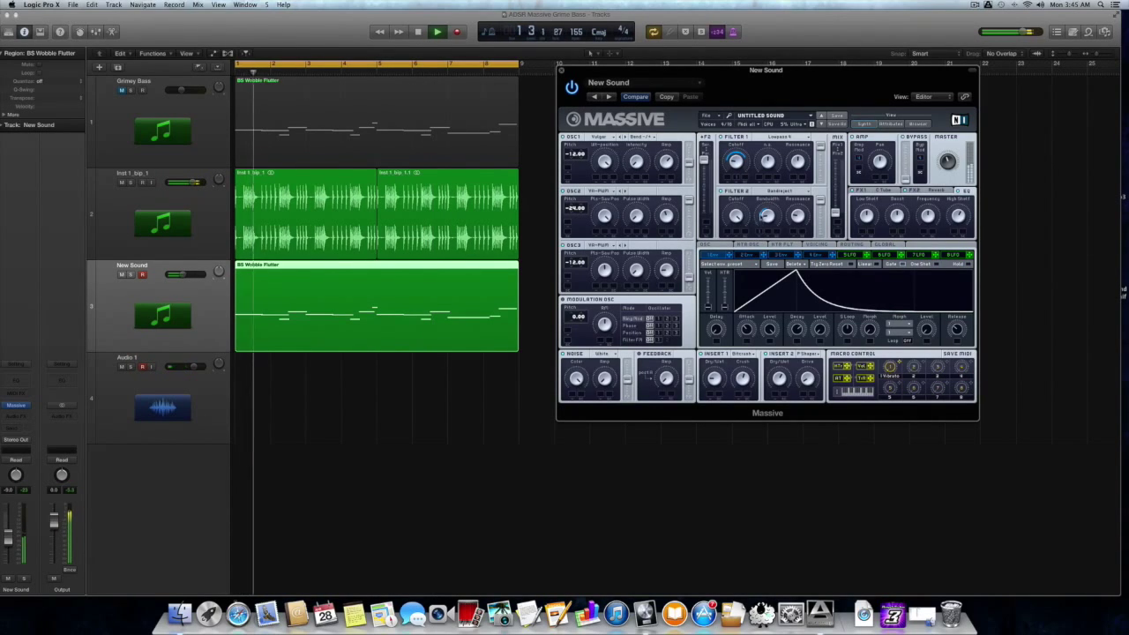
# Step: Name Macro 2 "Cut Off", assign it to the Filter 2 bandwidth and Filter 1 cutoff, and audition the loop
pyautogui.press('space')
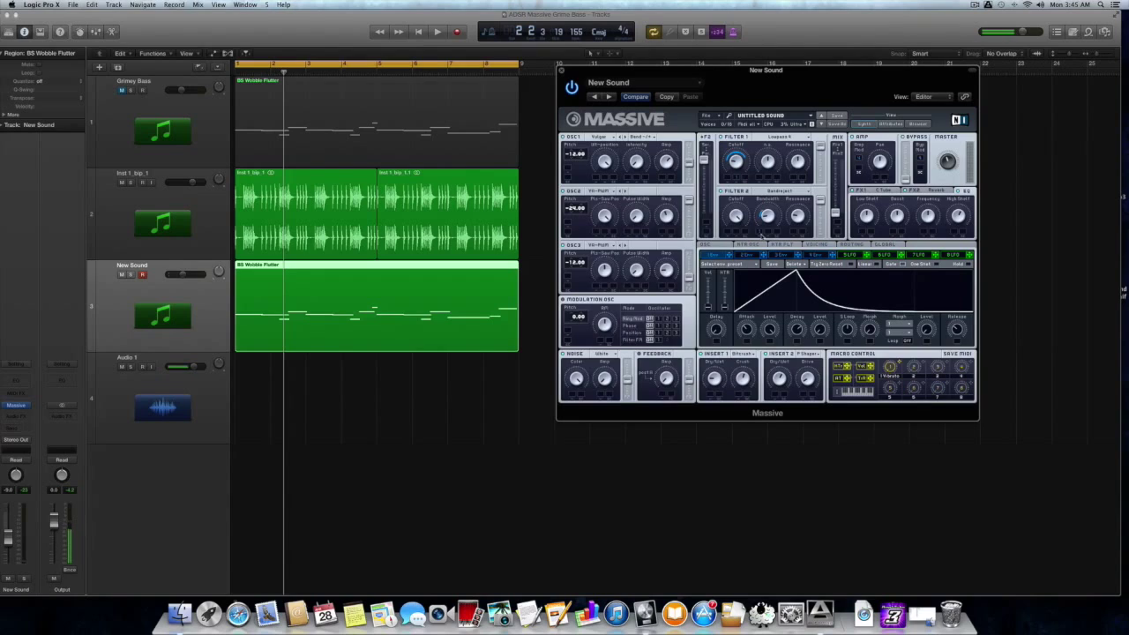
pyautogui.moveTo(918, 363); pyautogui.dragTo(770, 218)
pyautogui.write('t Off')
pyautogui.moveTo(773, 238); pyautogui.dragTo(766, 208)
pyautogui.moveTo(926, 365); pyautogui.dragTo(727, 161)
pyautogui.press('space')
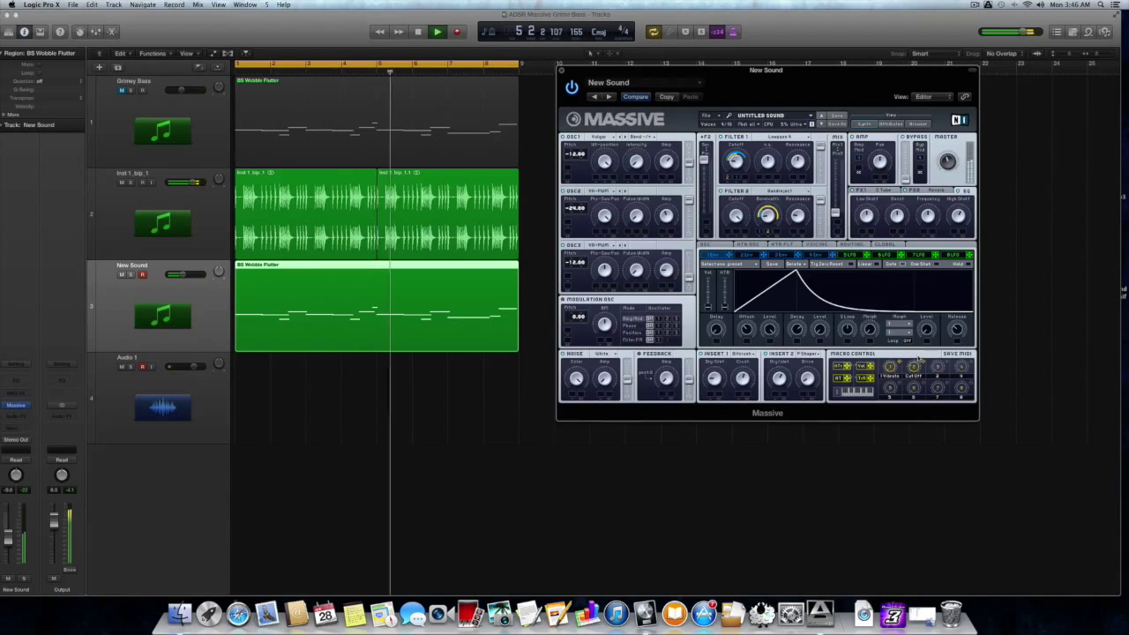
pyautogui.press('space')
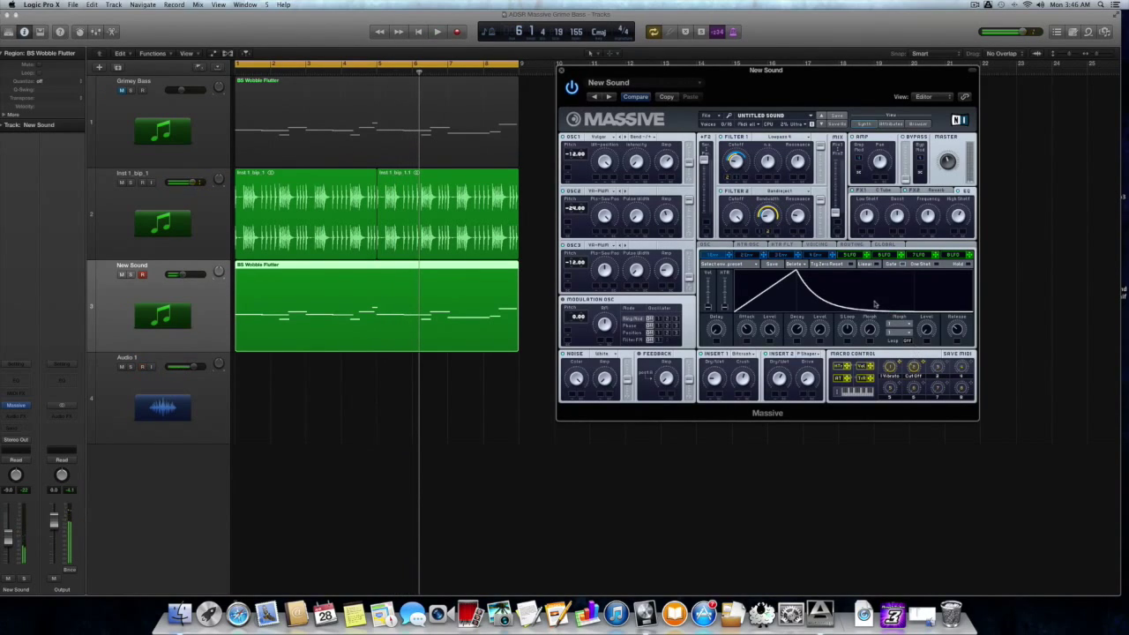
# Step: Shape Envelope 2 with a short attack, a high decay level and a longer release, and choose a different second morph curve
pyautogui.click(751, 255)
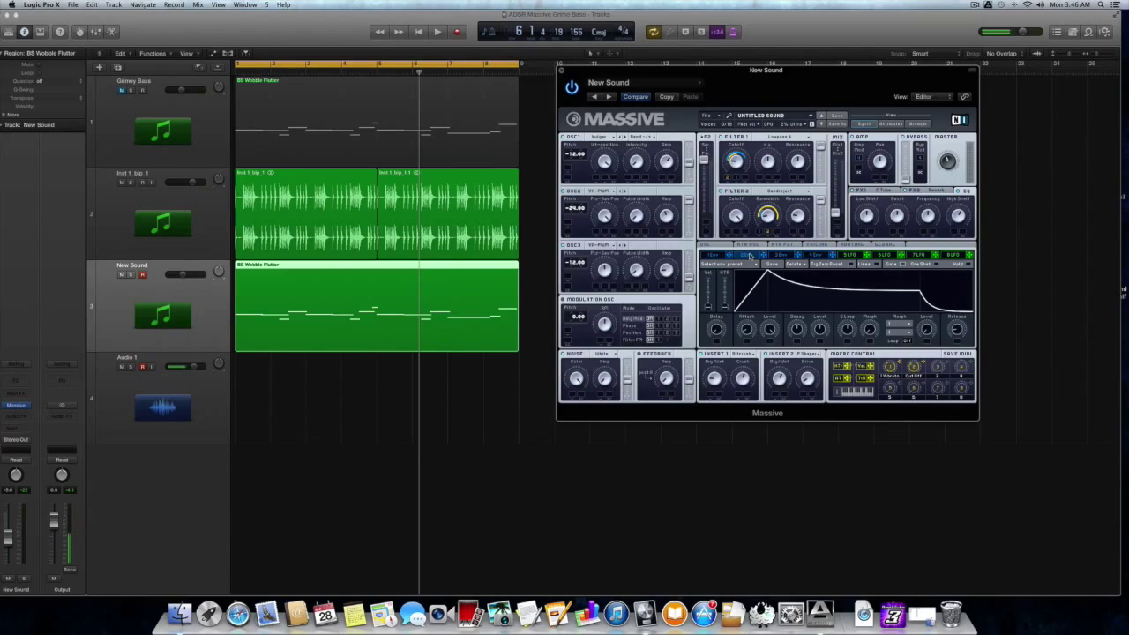
pyautogui.moveTo(746, 333); pyautogui.dragTo(820, 314)
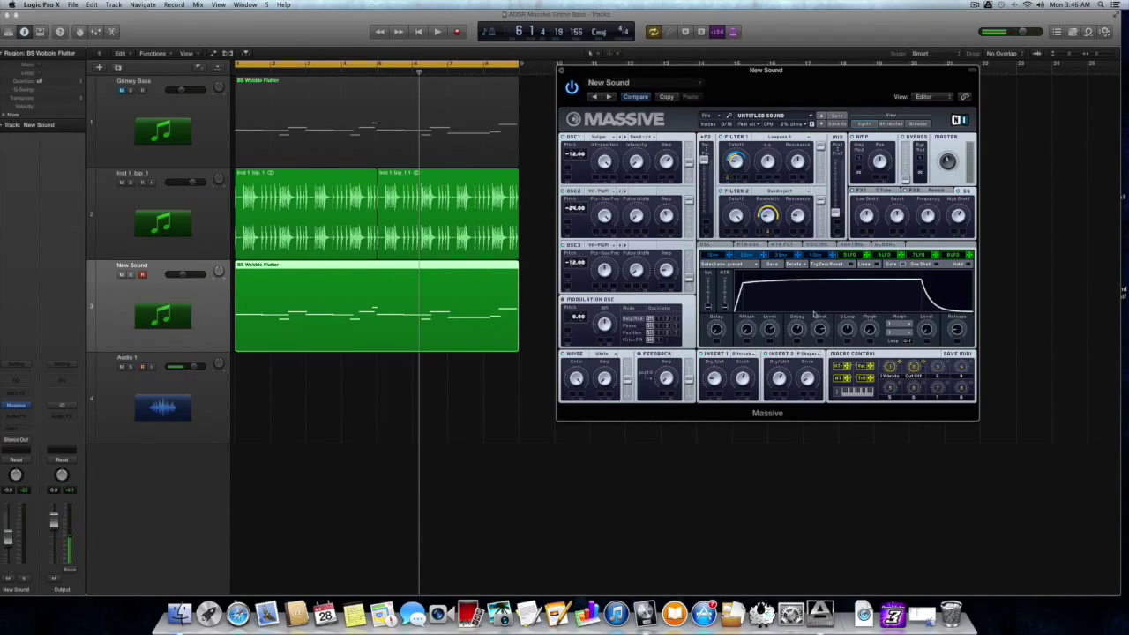
pyautogui.moveTo(947, 334); pyautogui.dragTo(956, 320)
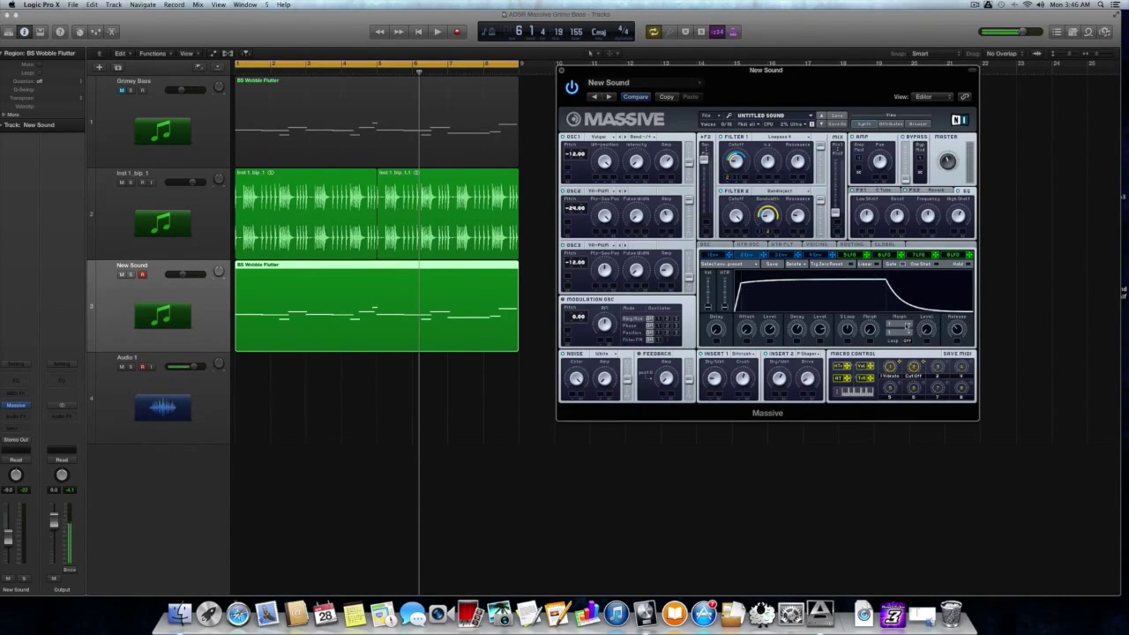
pyautogui.click(909, 334)
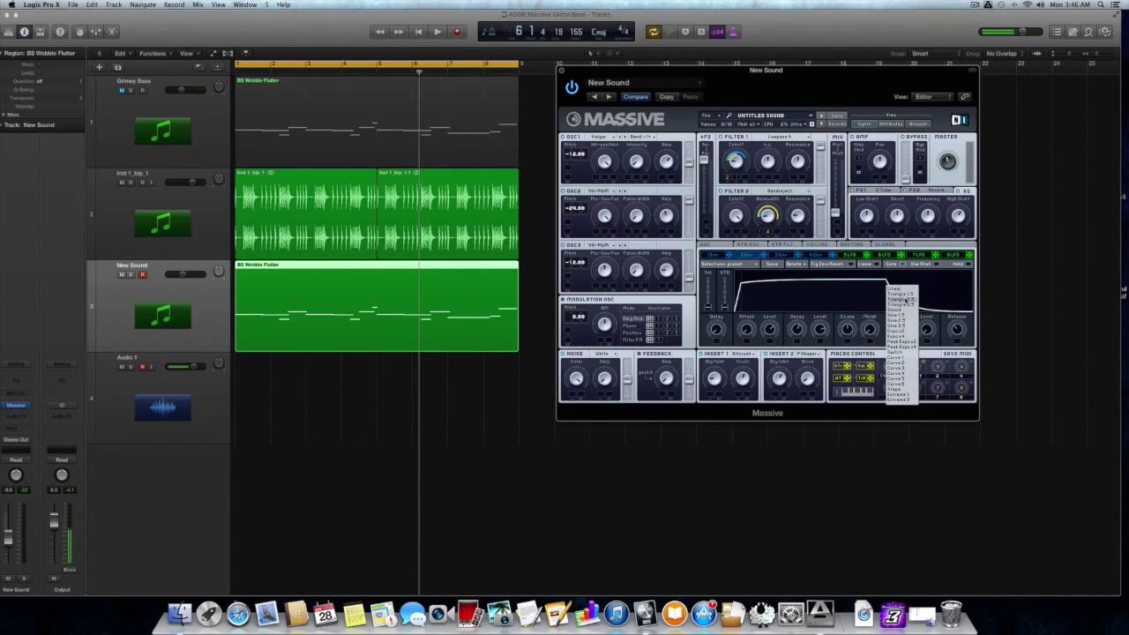
pyautogui.click(905, 315)
pyautogui.click(905, 315)
pyautogui.click(910, 336)
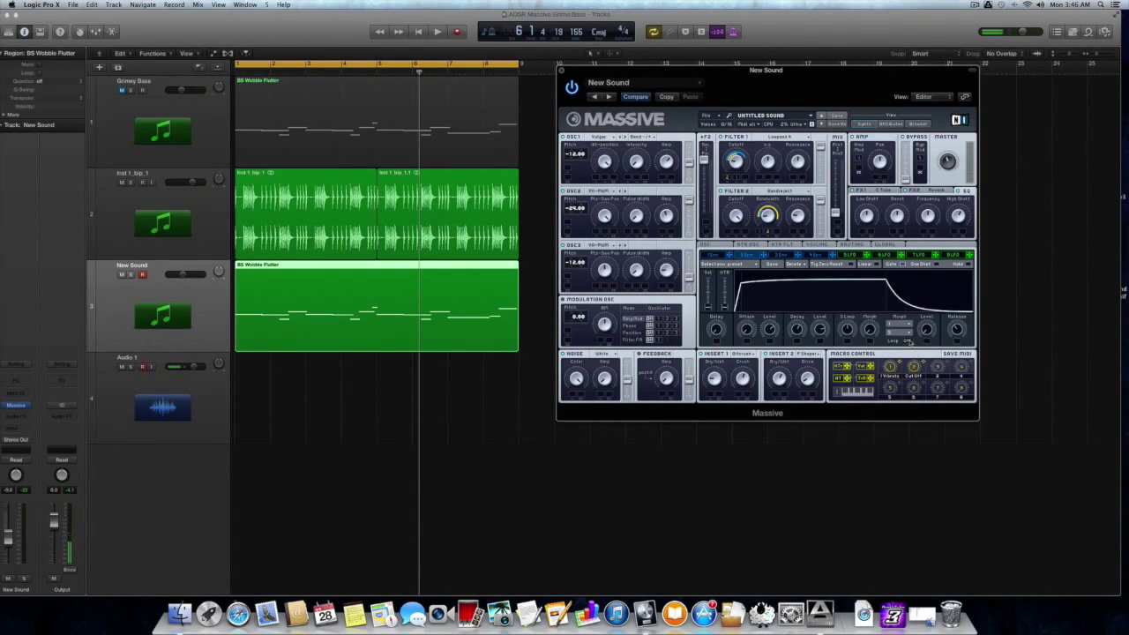
# Step: Turn on endless looping for Envelope 2, raise its loop level and shorten its release
pyautogui.moveTo(909, 340); pyautogui.dragTo(910, 323)
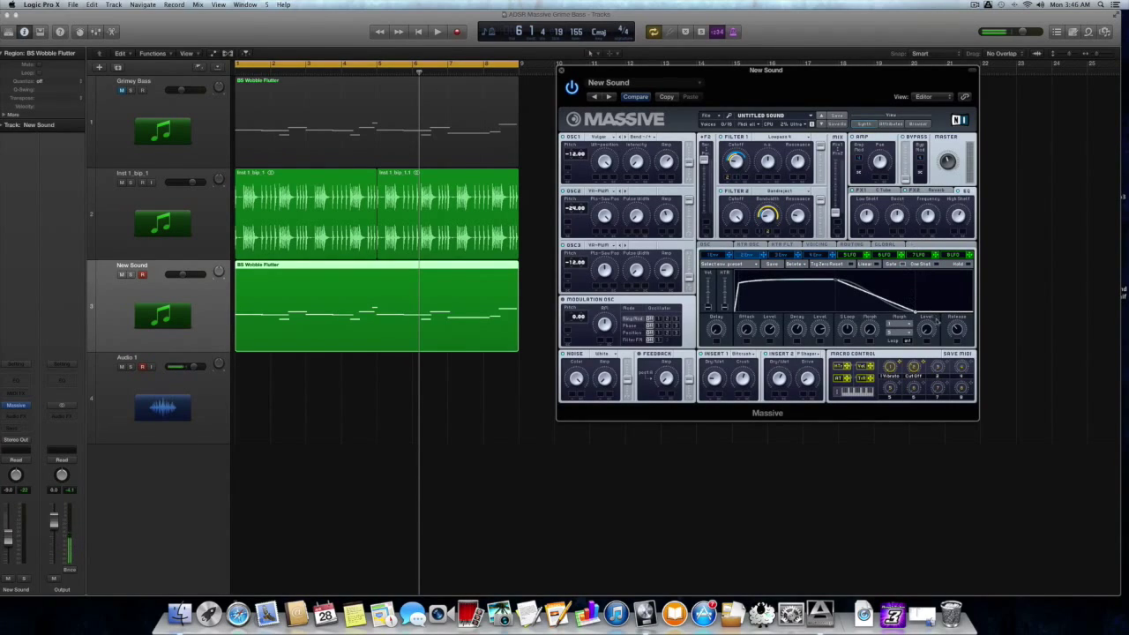
pyautogui.moveTo(926, 330); pyautogui.dragTo(924, 234)
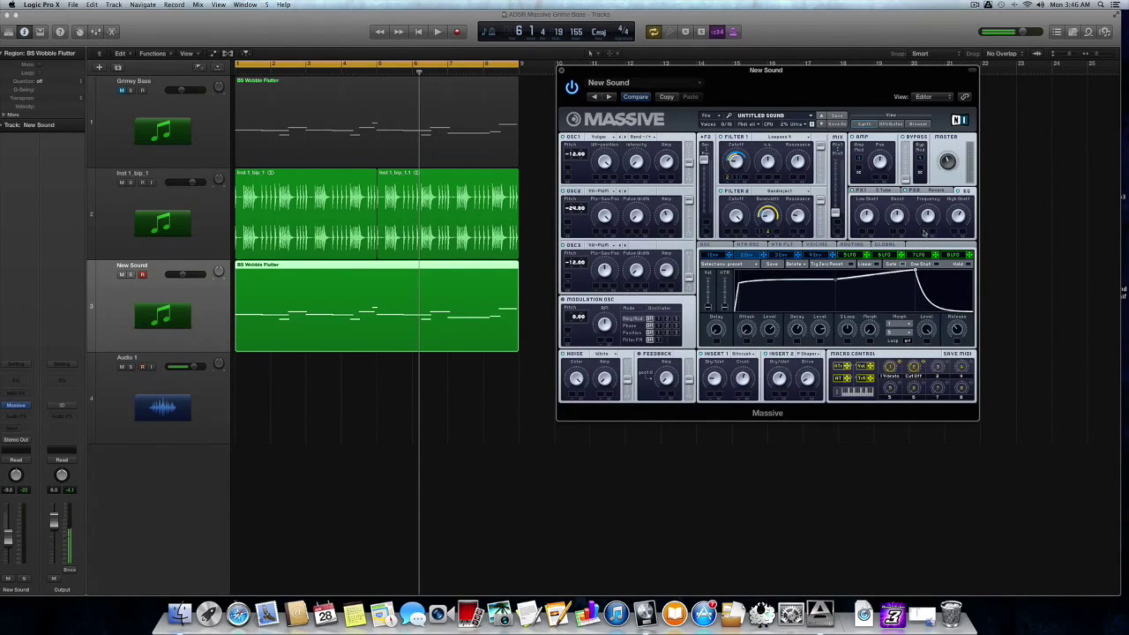
pyautogui.moveTo(806, 331); pyautogui.dragTo(823, 328)
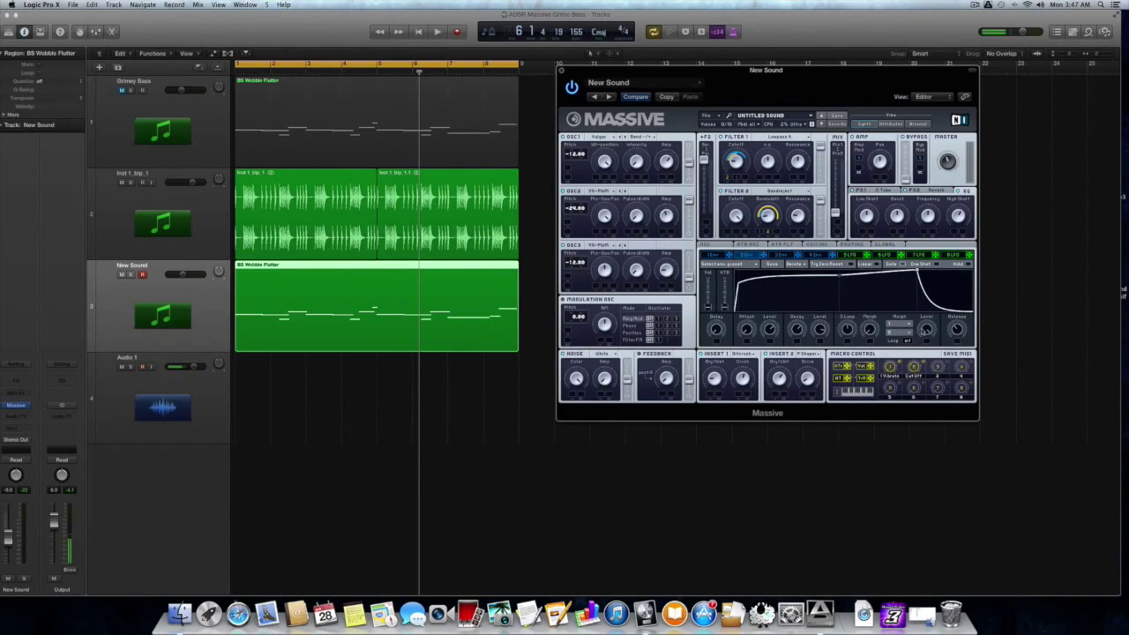
pyautogui.moveTo(958, 335); pyautogui.dragTo(958, 344)
pyautogui.moveTo(940, 270); pyautogui.dragTo(932, 270)
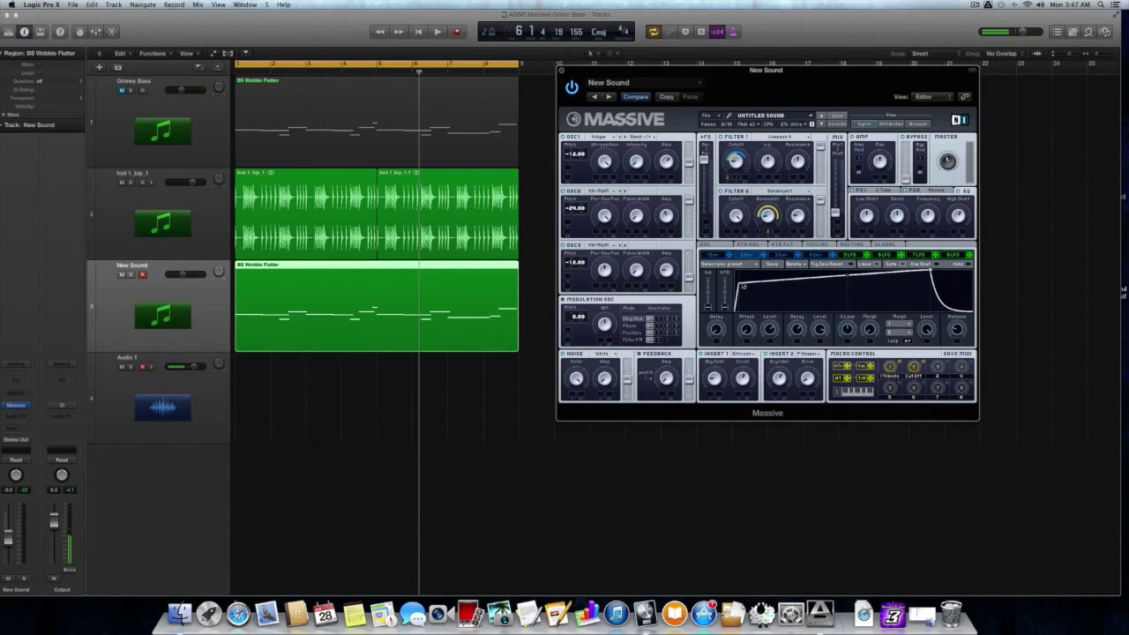
pyautogui.moveTo(798, 281); pyautogui.dragTo(801, 275)
# Step: Modulate the oscillators' wavetable positions and the OSC1 Intensity with Envelope 2, auditioning each change
pyautogui.press('space')
pyautogui.press('space')
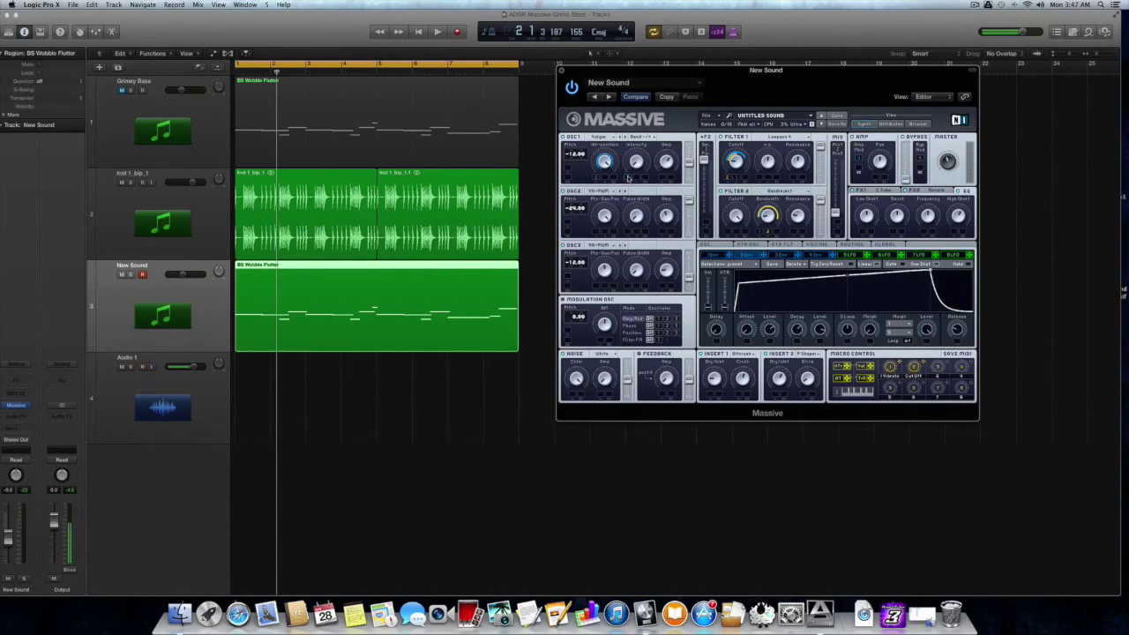
pyautogui.press('space')
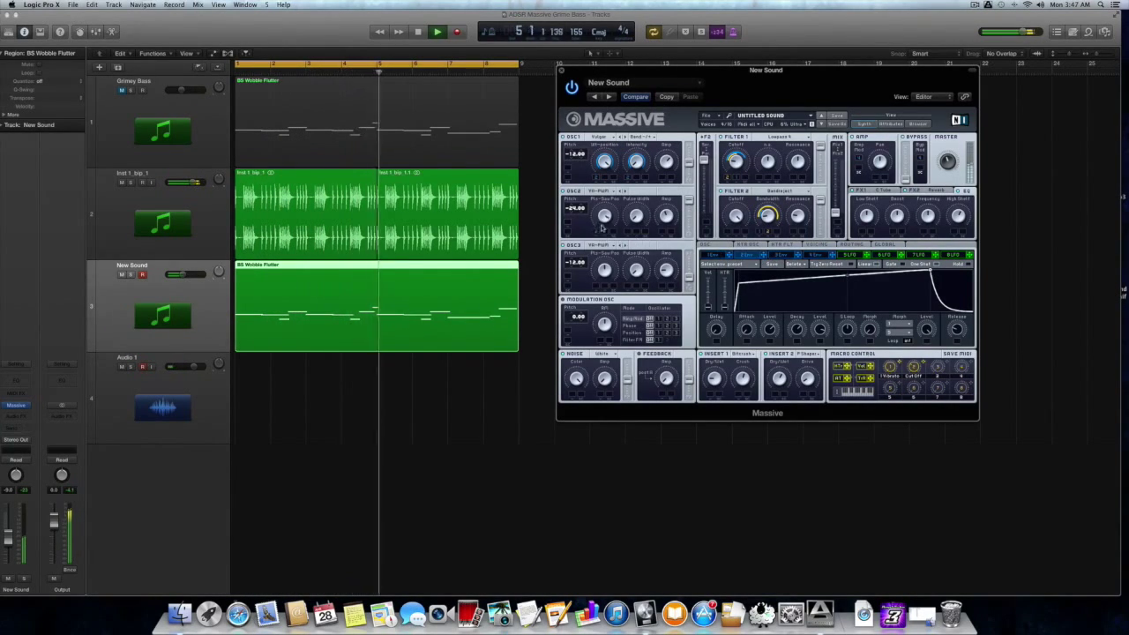
pyautogui.press('space')
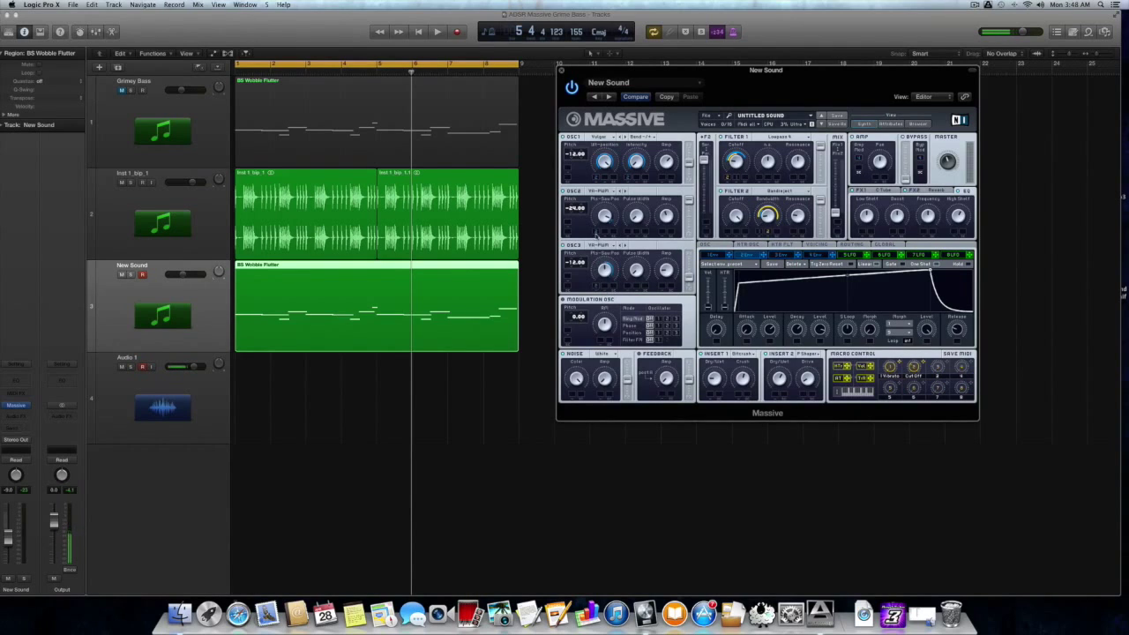
pyautogui.press('space')
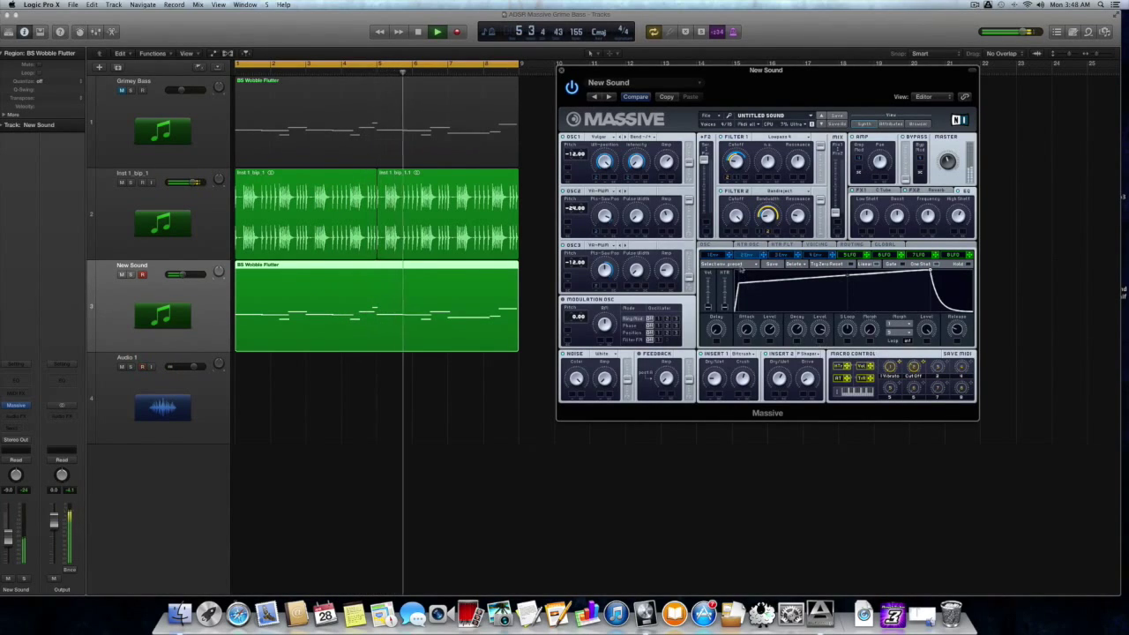
pyautogui.press('space')
# Step: Shape Envelope 4's attack and decay stage, shortening the decay and lowering the decay level
pyautogui.click(812, 255)
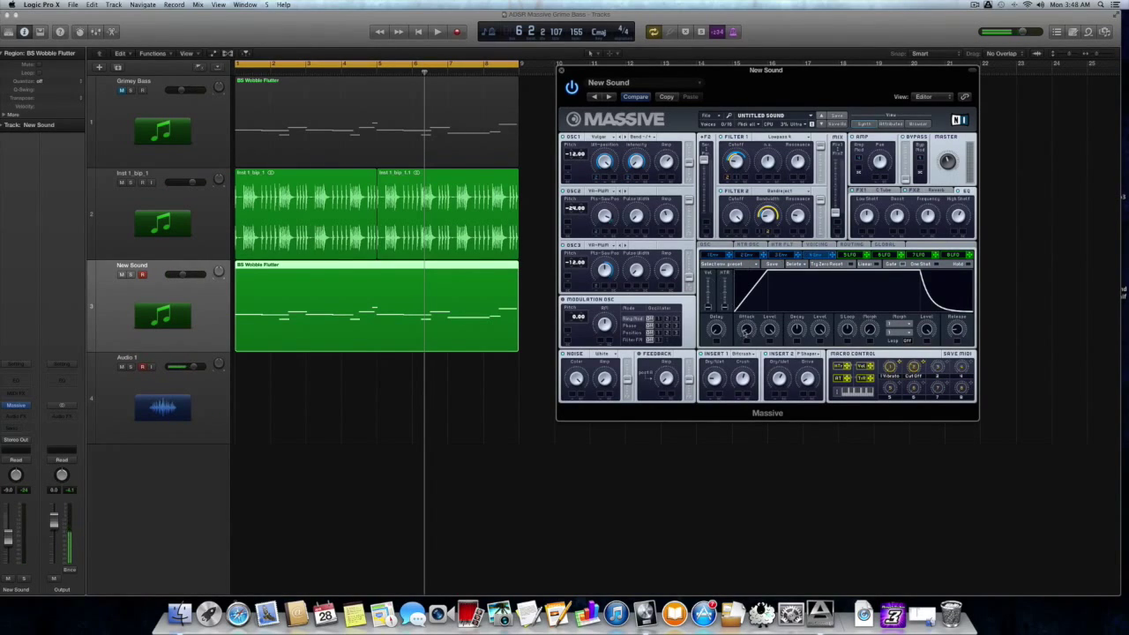
pyautogui.moveTo(747, 332); pyautogui.dragTo(746, 339)
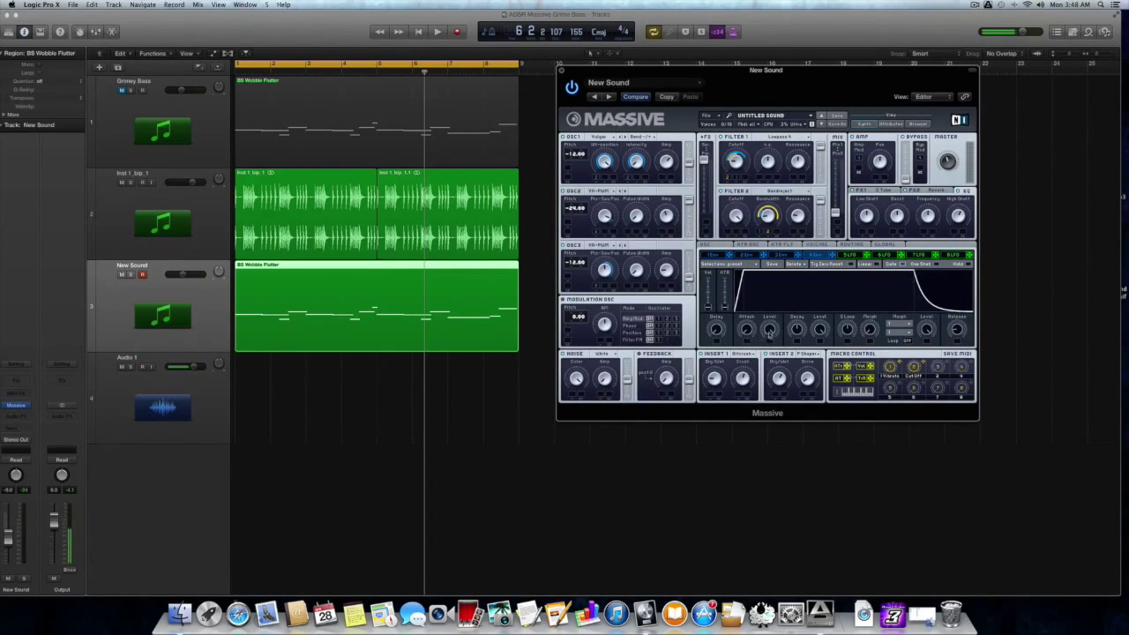
pyautogui.moveTo(796, 329); pyautogui.dragTo(795, 386)
pyautogui.moveTo(816, 341); pyautogui.dragTo(819, 354)
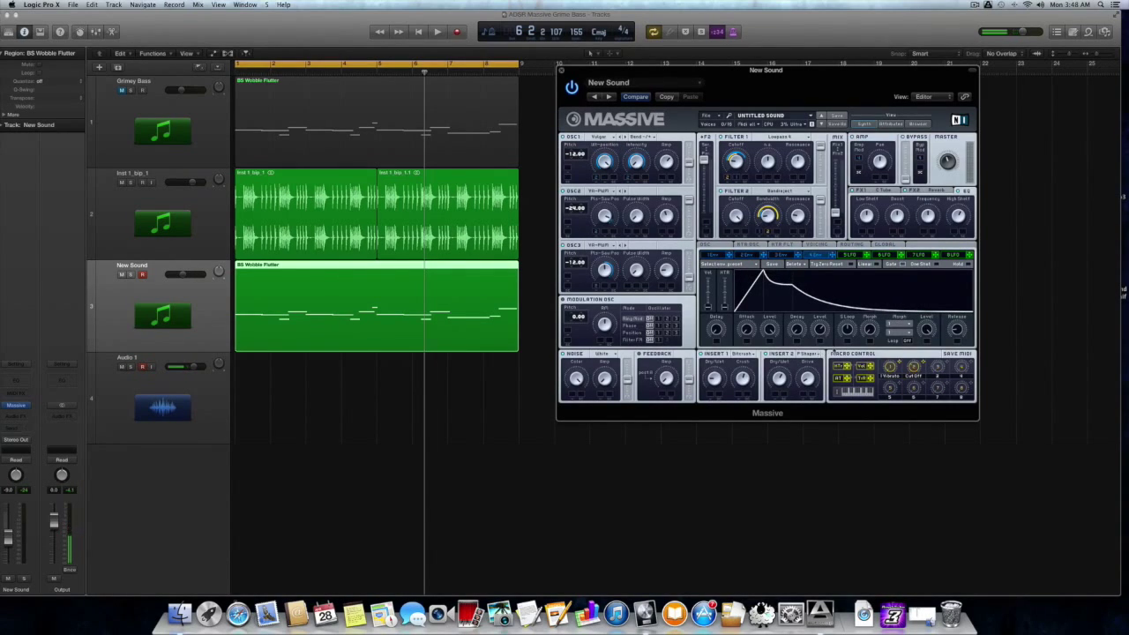
# Step: Try several curve shapes for Envelope 4's two morph slots and settle on a different one for each
pyautogui.click(898, 334)
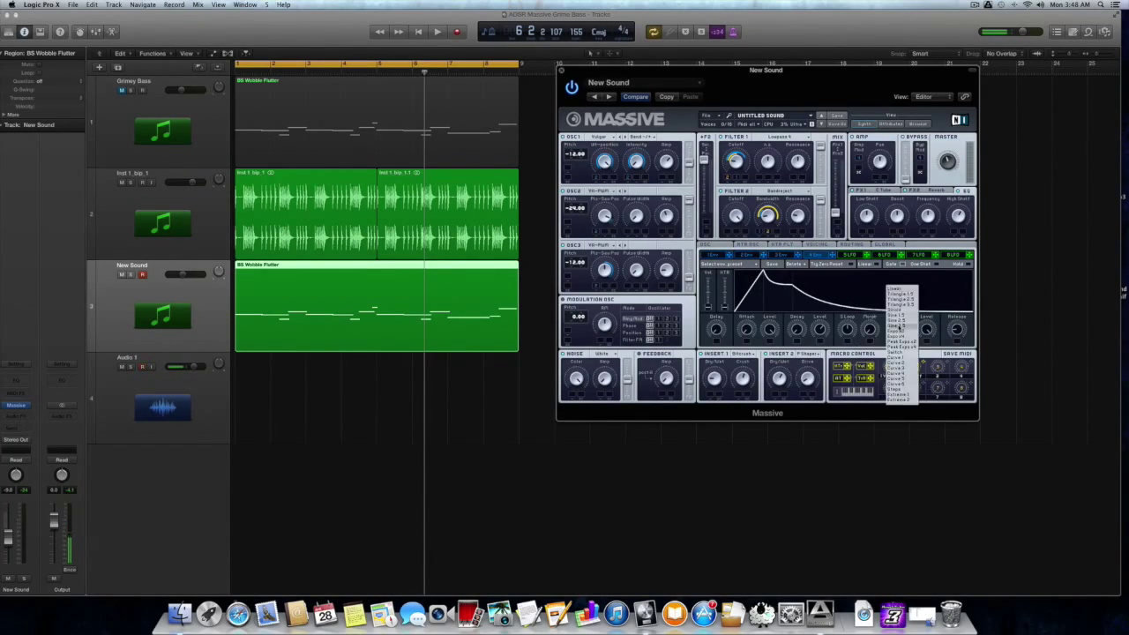
pyautogui.click(909, 373)
pyautogui.click(905, 326)
pyautogui.click(906, 378)
pyautogui.click(900, 324)
pyautogui.click(878, 344)
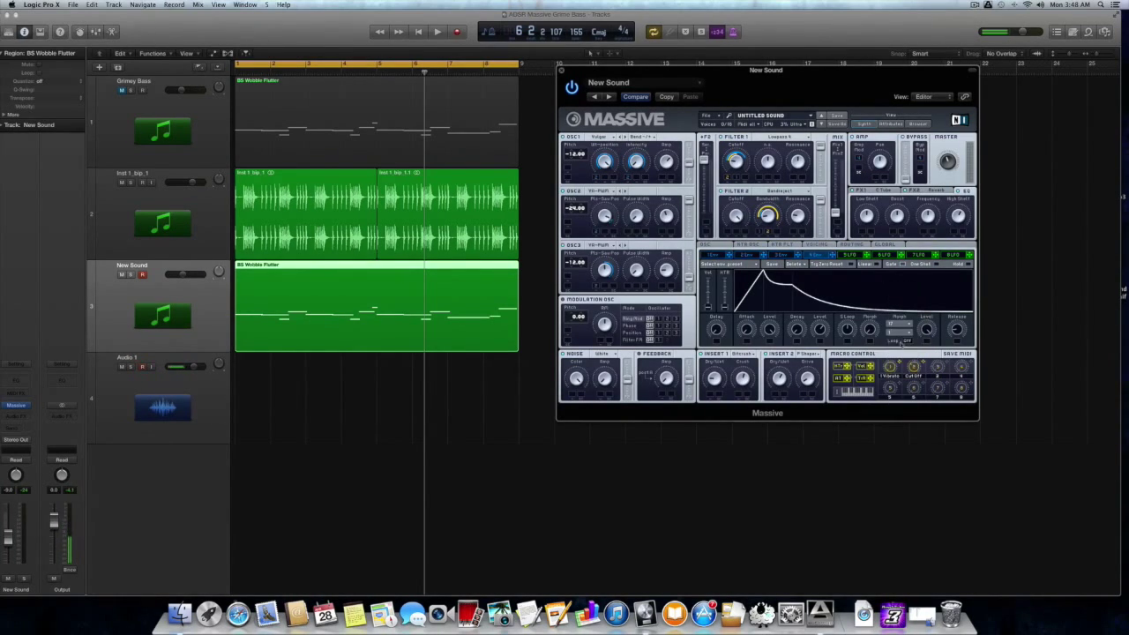
pyautogui.click(909, 339)
pyautogui.click(913, 363)
pyautogui.click(906, 339)
pyautogui.click(903, 348)
pyautogui.click(901, 335)
pyautogui.click(903, 342)
pyautogui.click(907, 344)
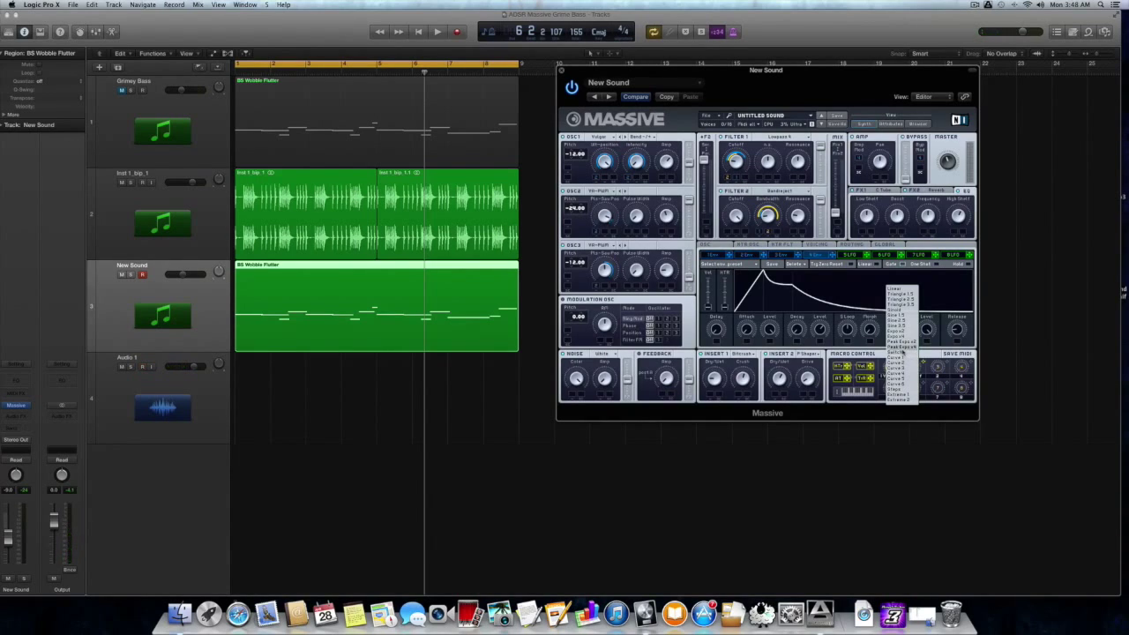
pyautogui.click(878, 344)
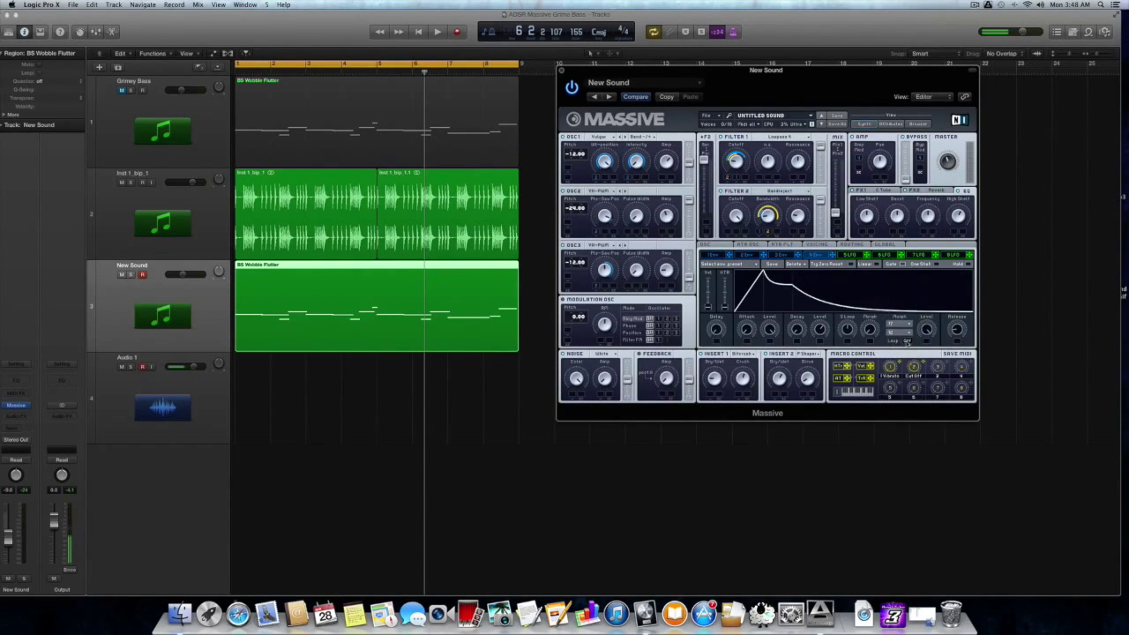
# Step: Set Envelope 4's loop count to 1, shorten its release and play the loop
pyautogui.click(912, 342)
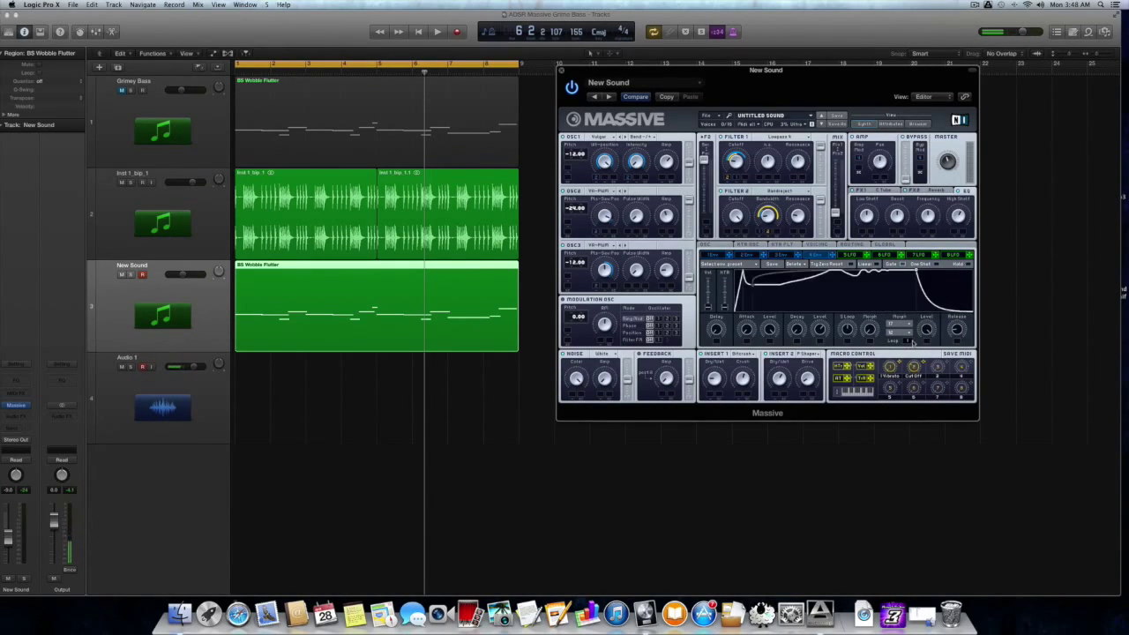
pyautogui.moveTo(957, 330); pyautogui.dragTo(958, 334)
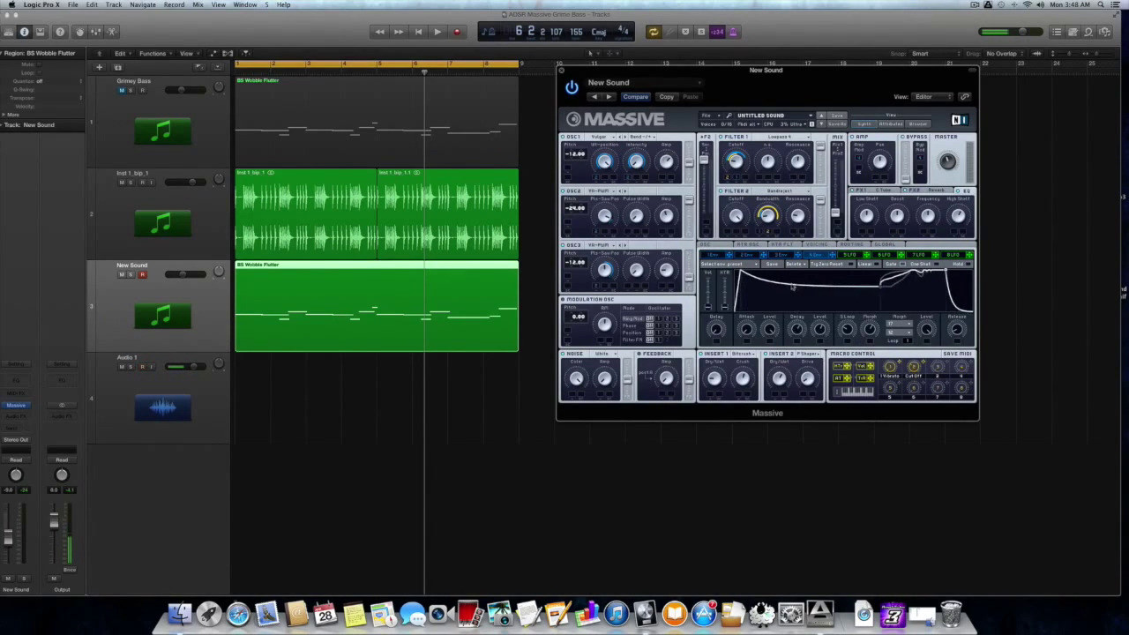
pyautogui.press('space')
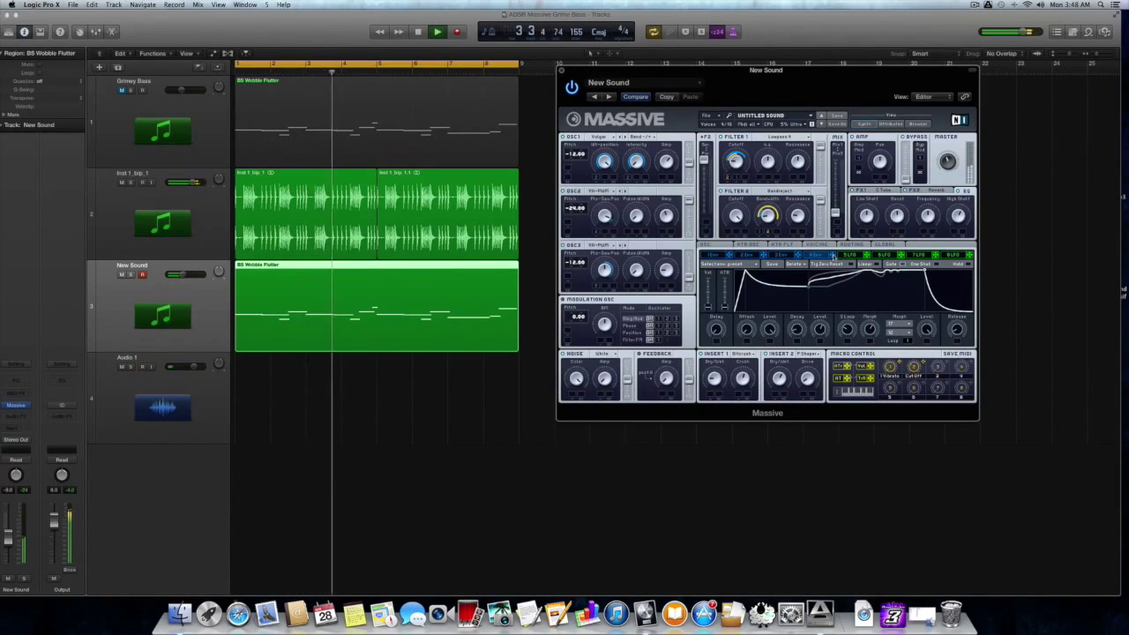
pyautogui.press('space')
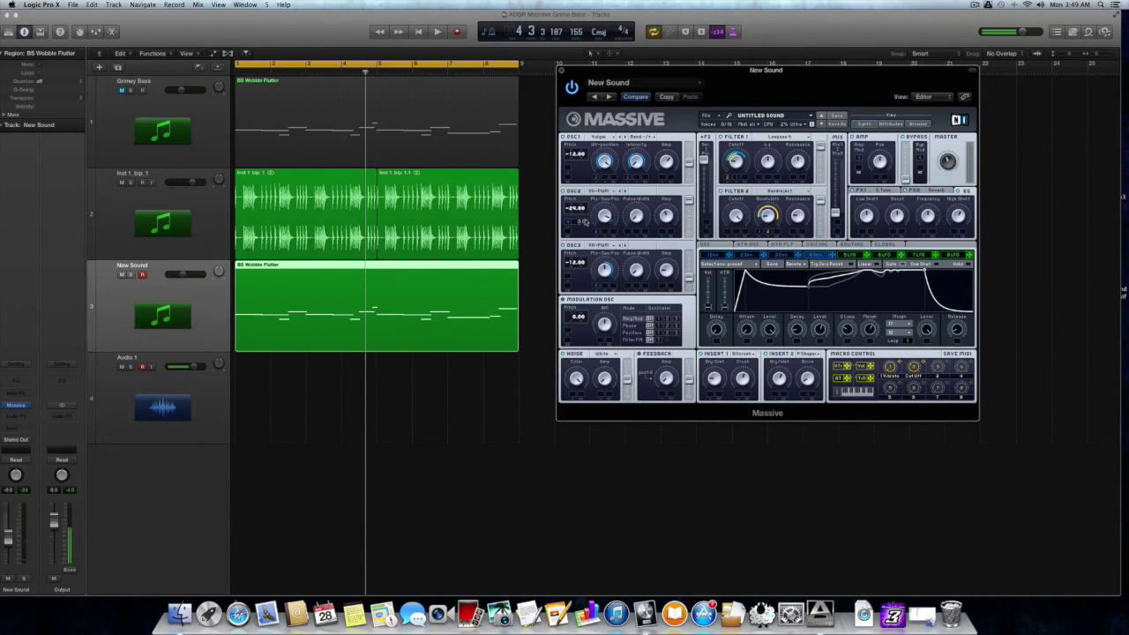
# Step: Modulate the OSC2 pitch with Envelope 4 by 0.20 and audition the result
pyautogui.moveTo(588, 214); pyautogui.dragTo(591, 212)
pyautogui.press('space')
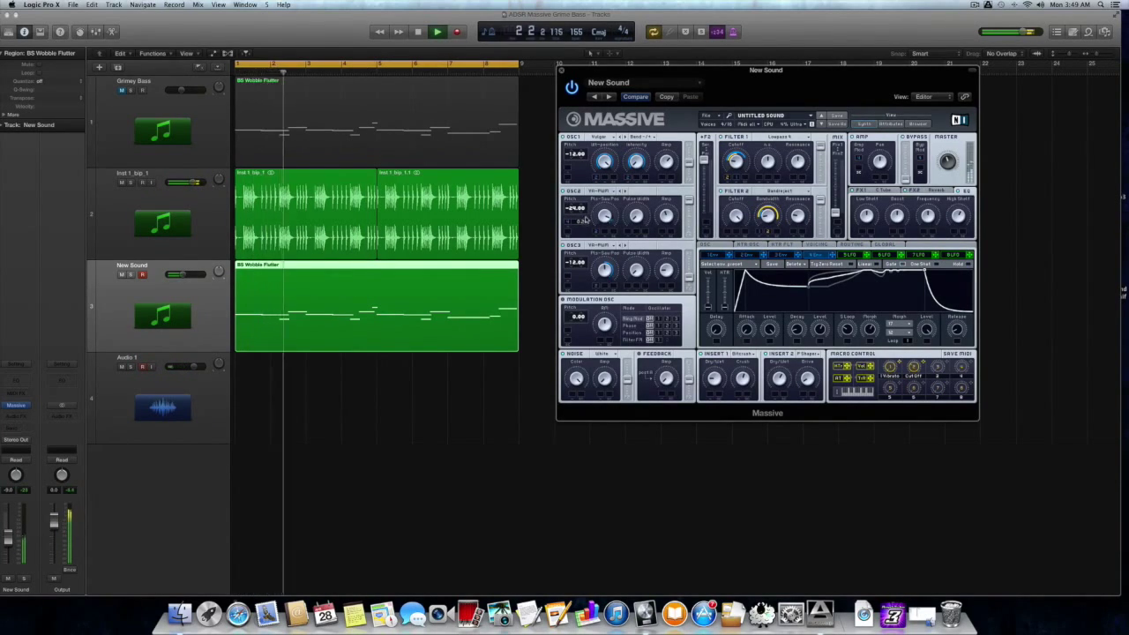
pyautogui.press('space')
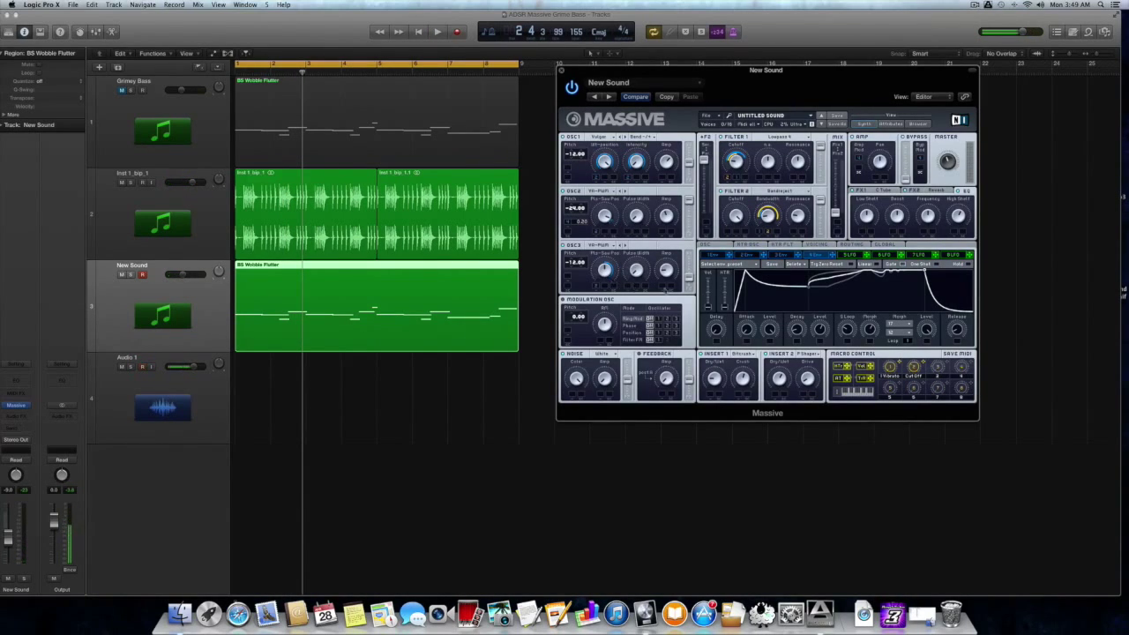
# Step: Shift the sine curve's phase in LFO 5, modulate the OSC1 pitch with it by 0.15, and audition the result
pyautogui.click(719, 245)
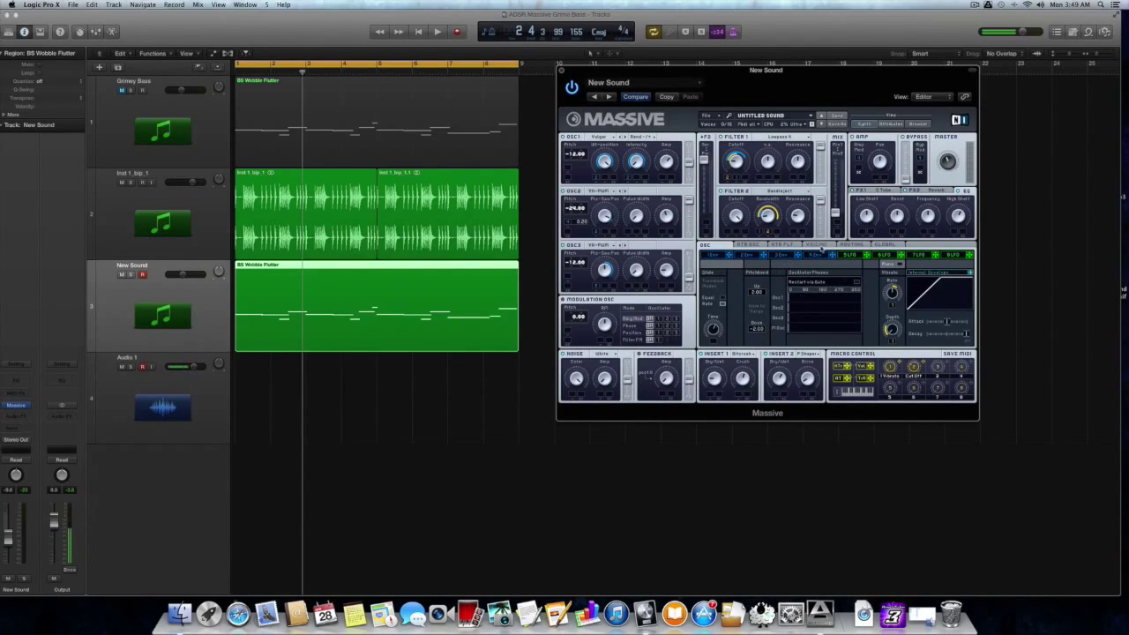
pyautogui.click(851, 254)
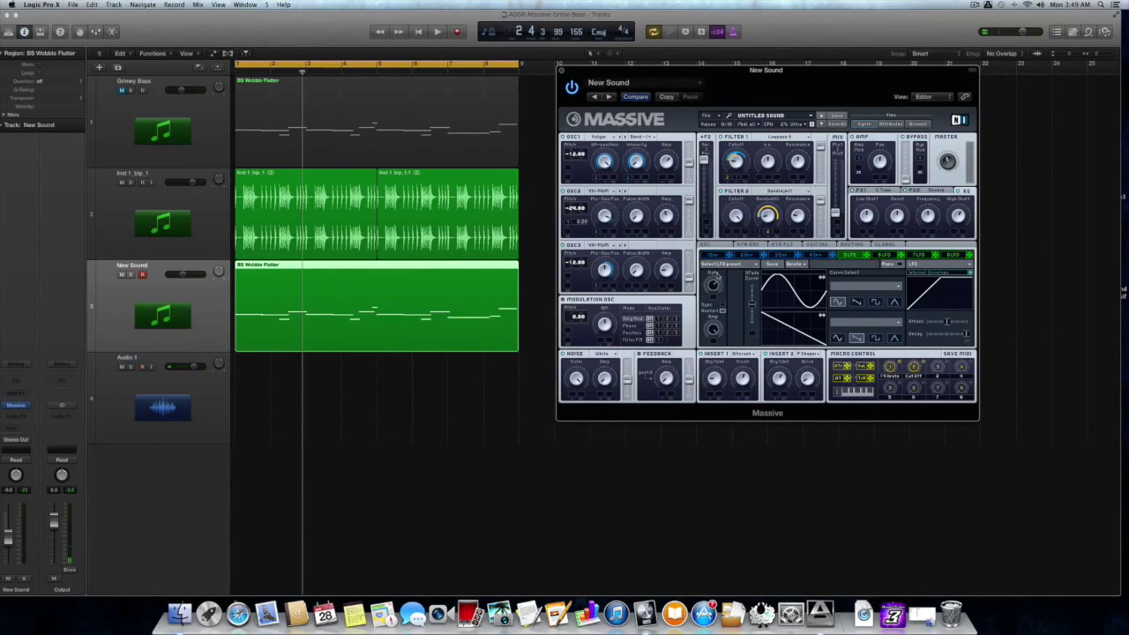
pyautogui.moveTo(752, 288); pyautogui.dragTo(752, 299)
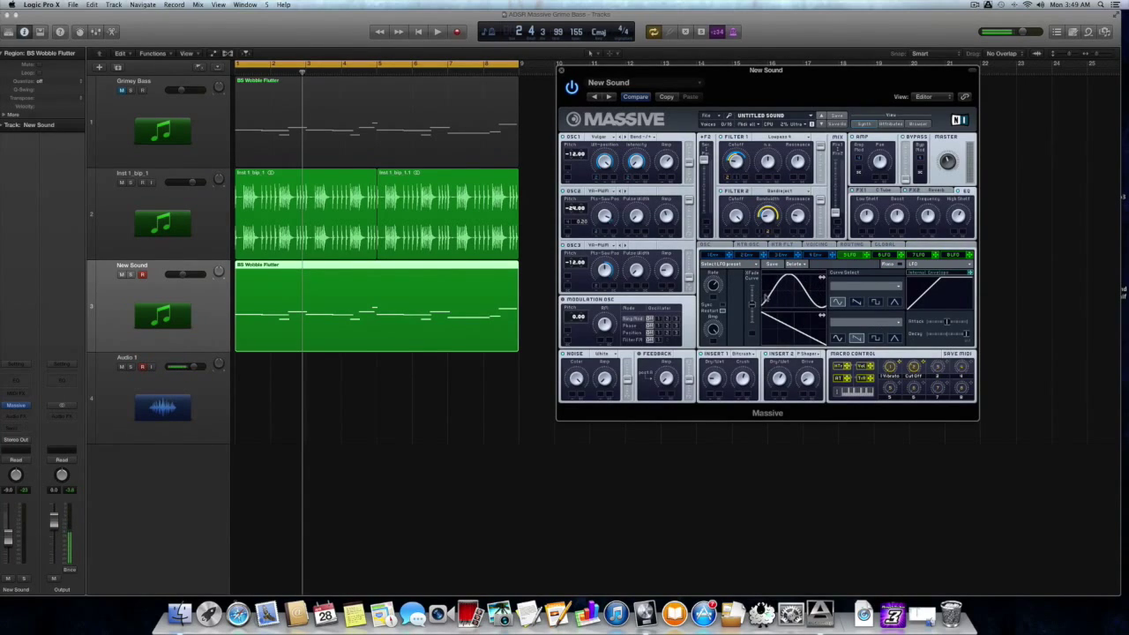
pyautogui.moveTo(796, 304); pyautogui.dragTo(799, 301)
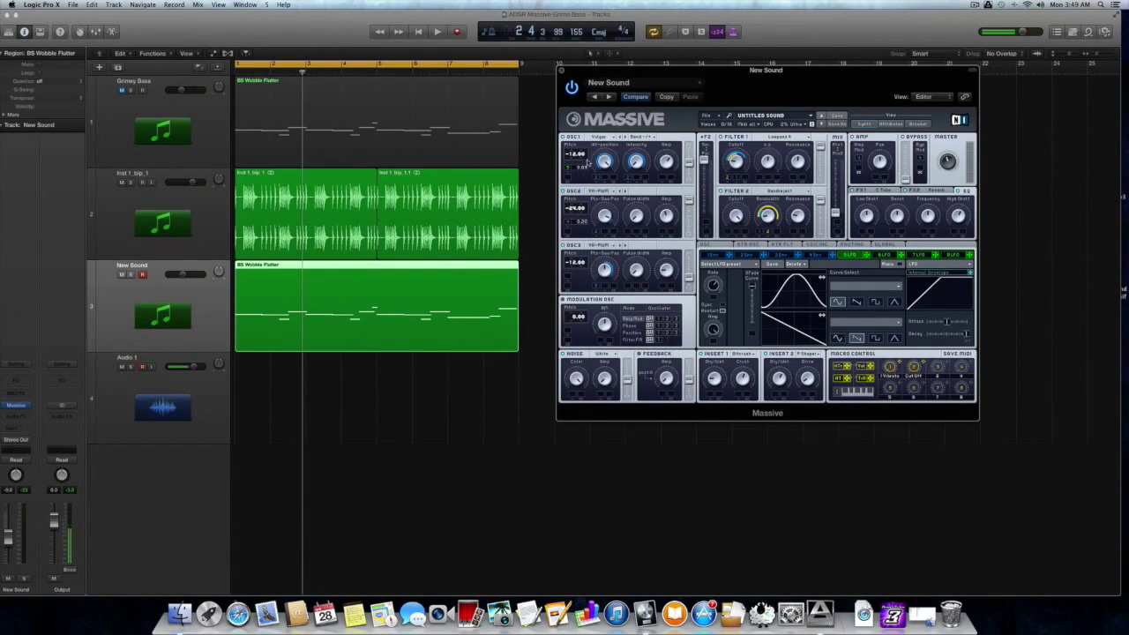
pyautogui.press('space')
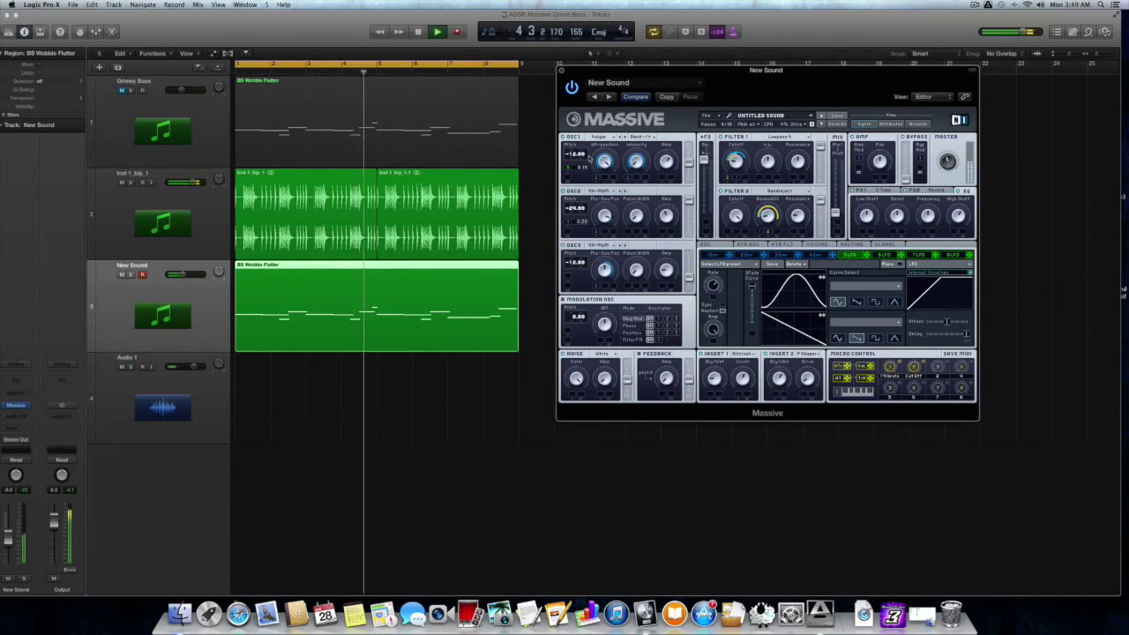
pyautogui.press('space')
# Step: Modulate the unison spread's pitch cutoff with LFO 5 over a small range and audition the loop
pyautogui.click(817, 244)
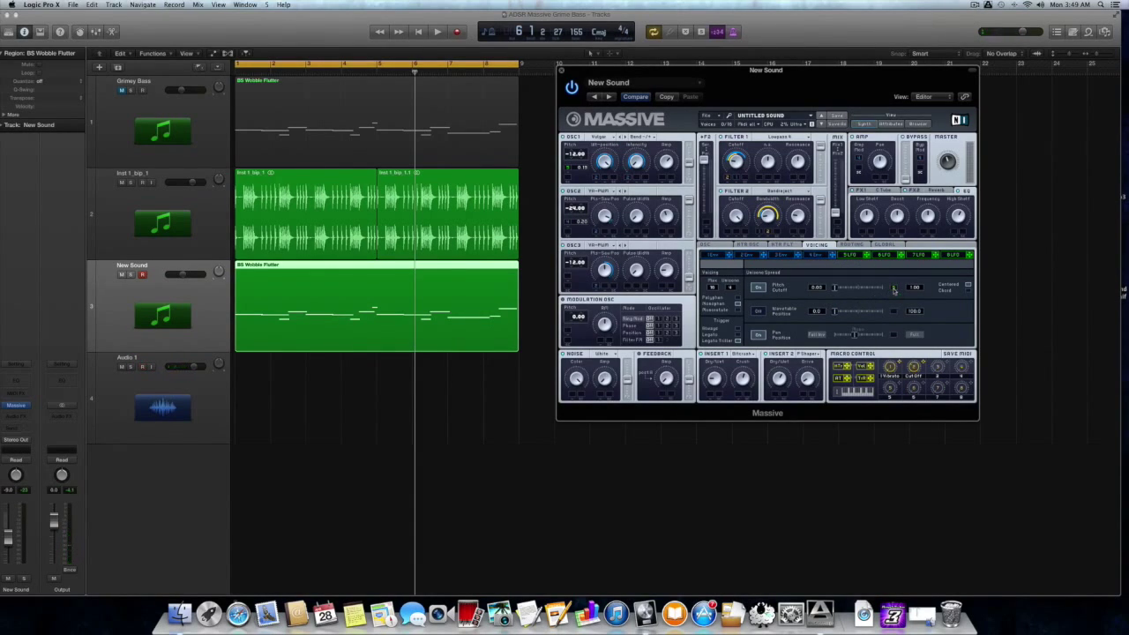
pyautogui.moveTo(836, 290); pyautogui.dragTo(842, 291)
pyautogui.press('space')
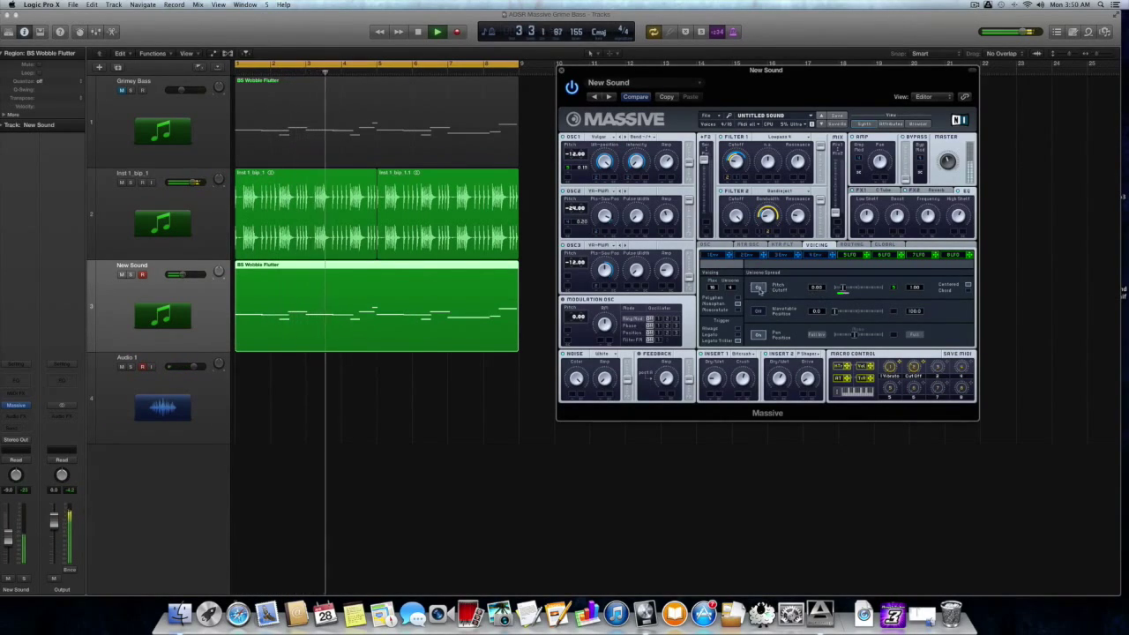
pyautogui.press('space')
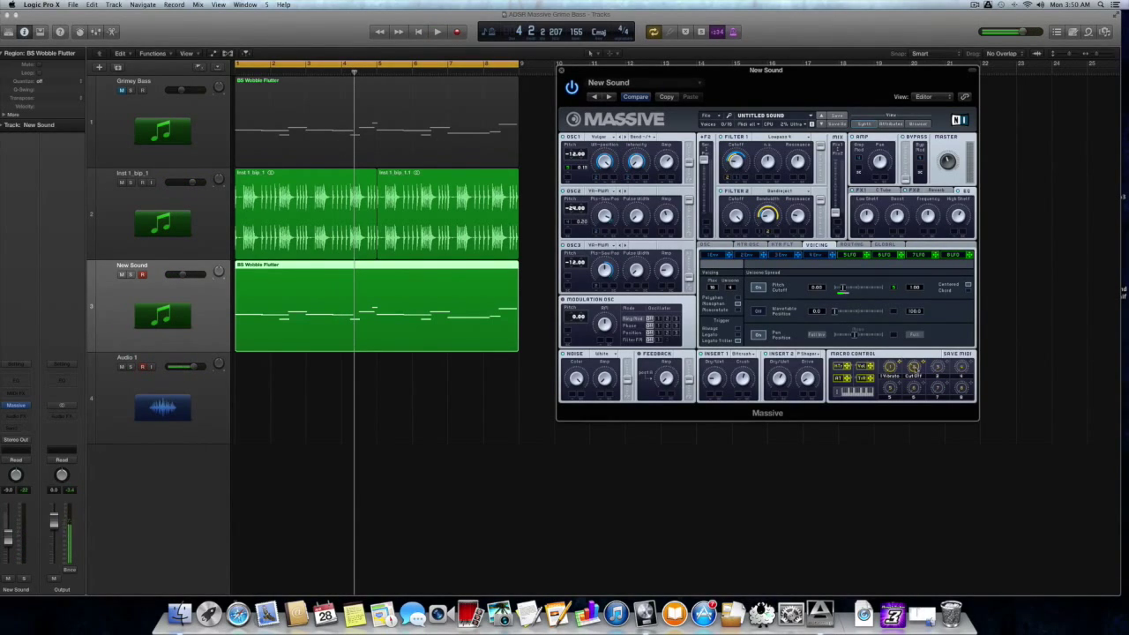
pyautogui.press('space')
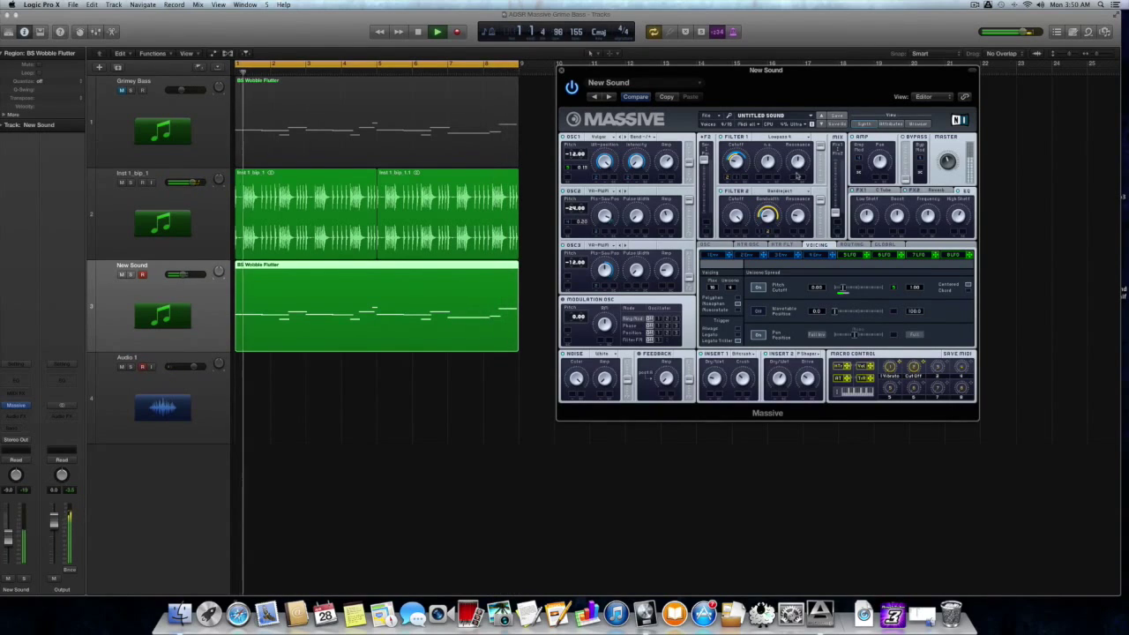
pyautogui.press('space')
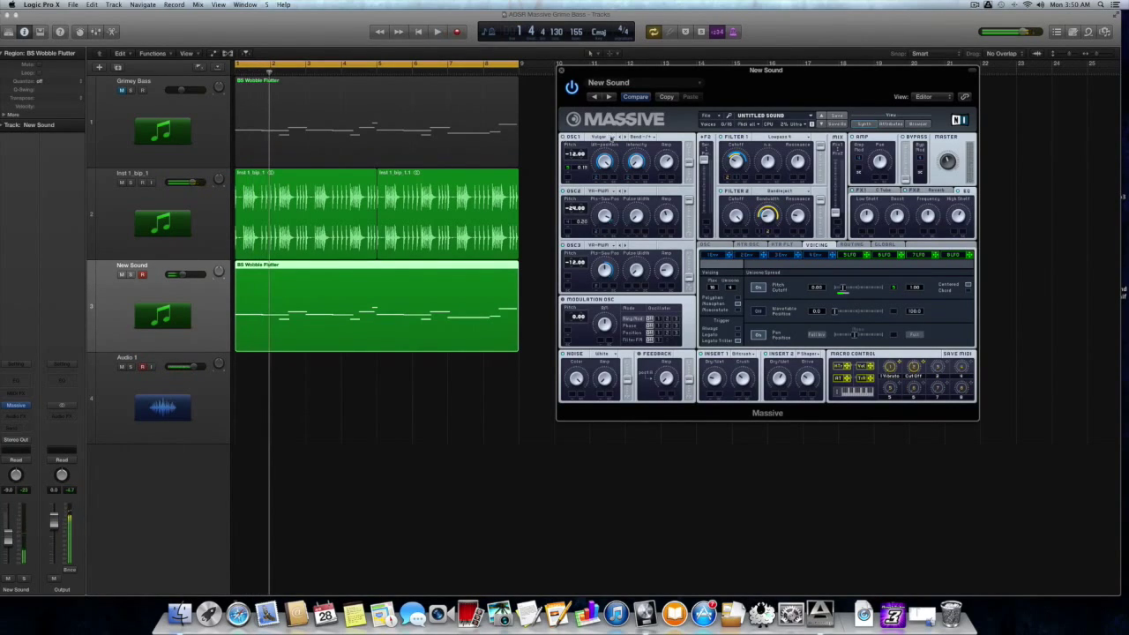
# Step: Review the wavetable choices for OSC1 and keep Vulgar
pyautogui.click(599, 138)
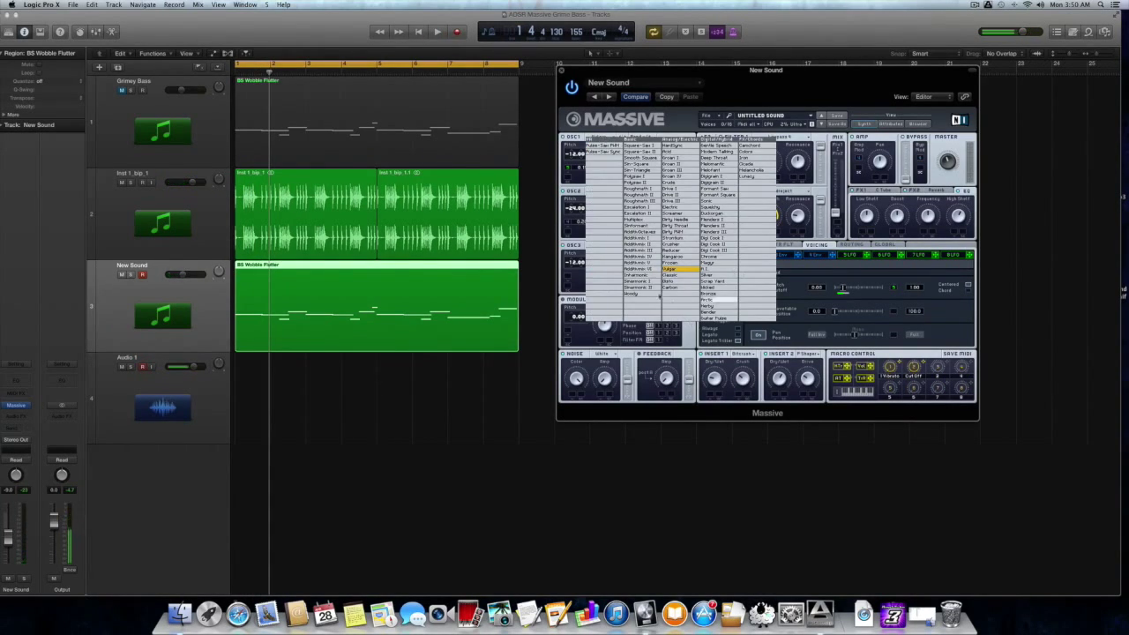
pyautogui.click(673, 264)
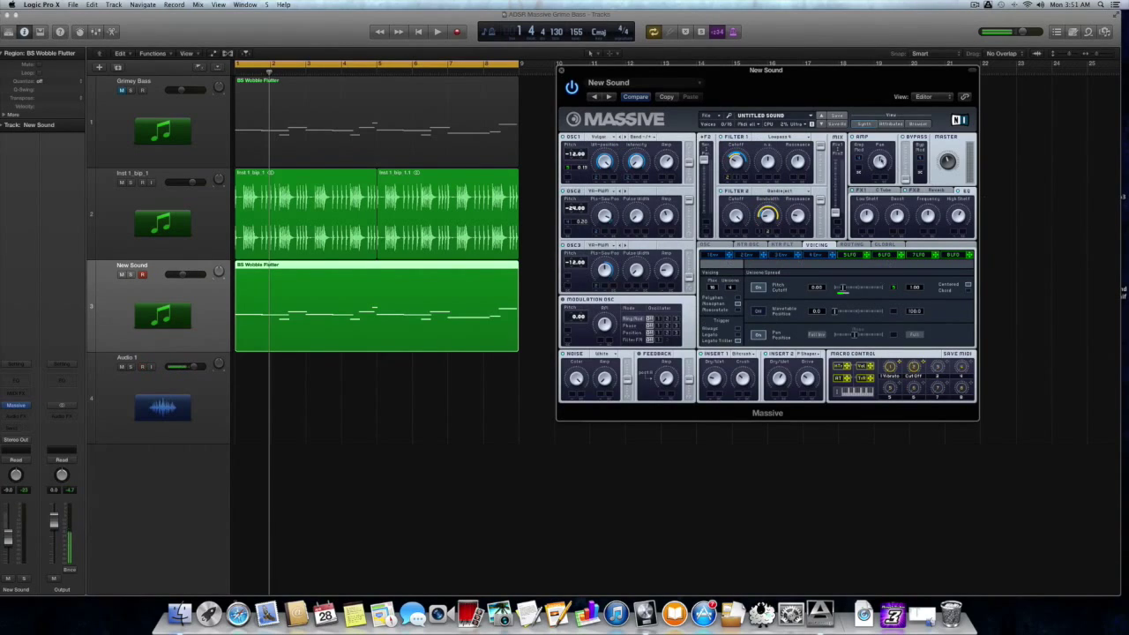